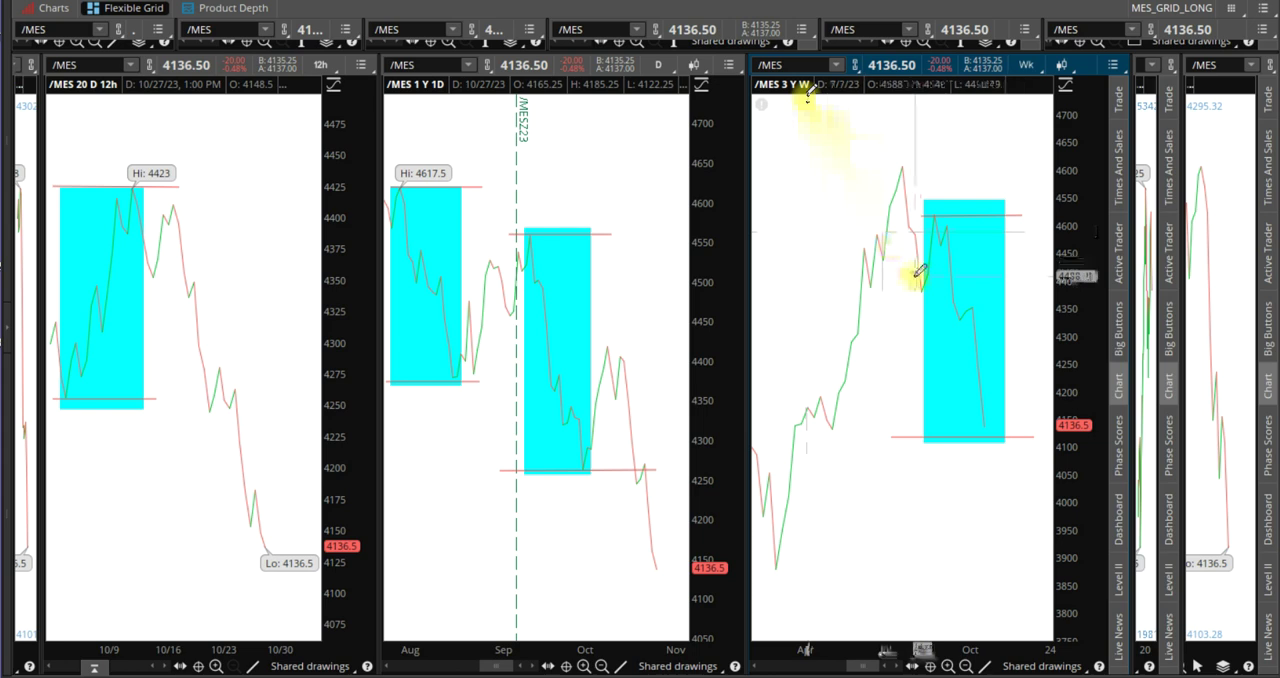
Step: Draw a rectangle from the July peak down to just below it on the weekly /MES chart
left_click(988, 667)
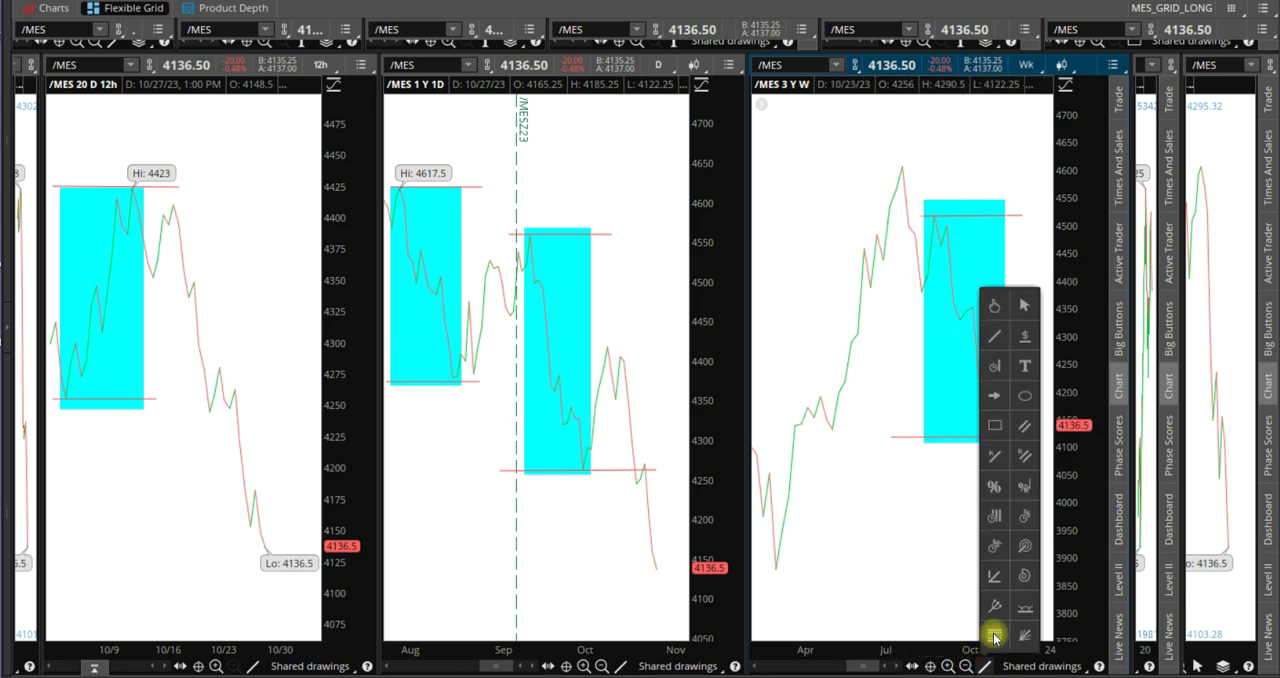
left_click(993, 421)
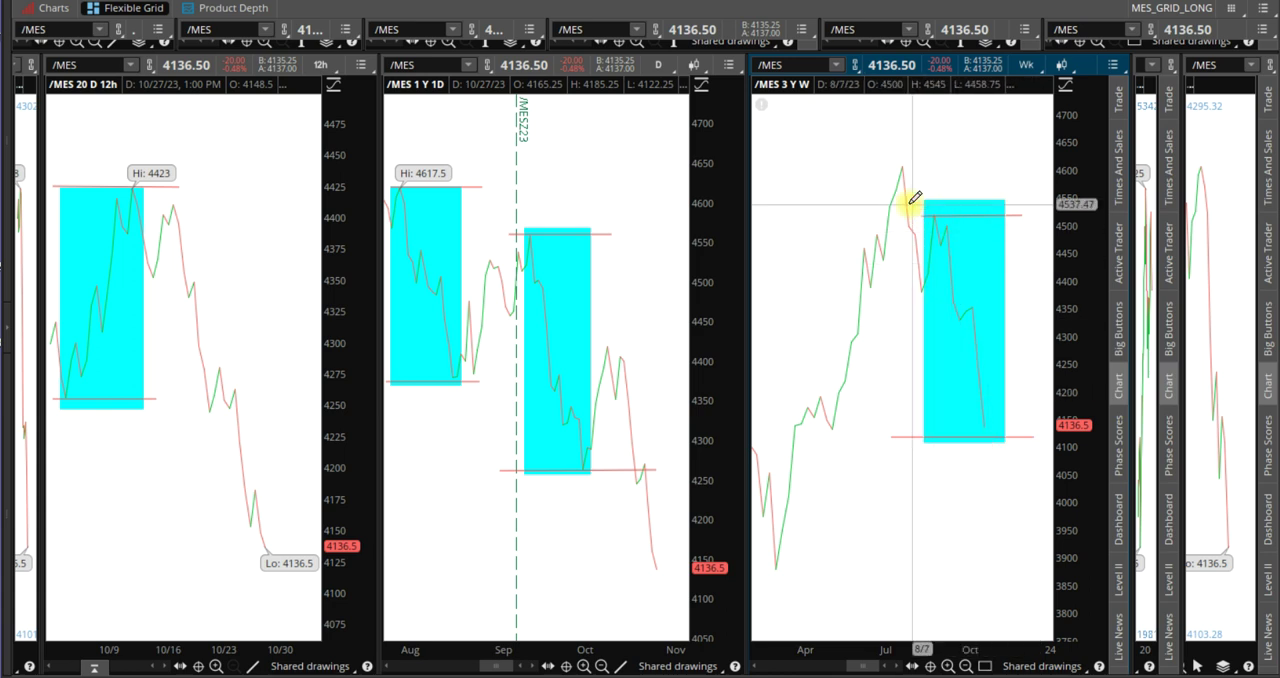
left_click(895, 161)
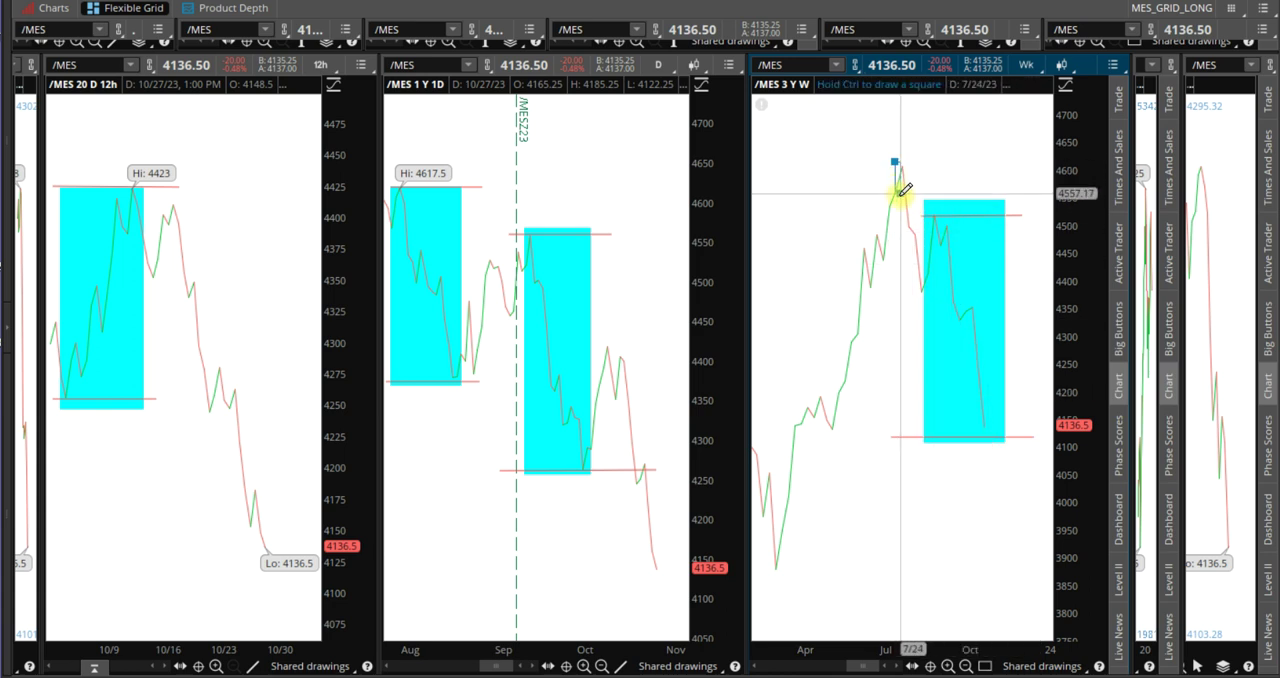
left_click(922, 292)
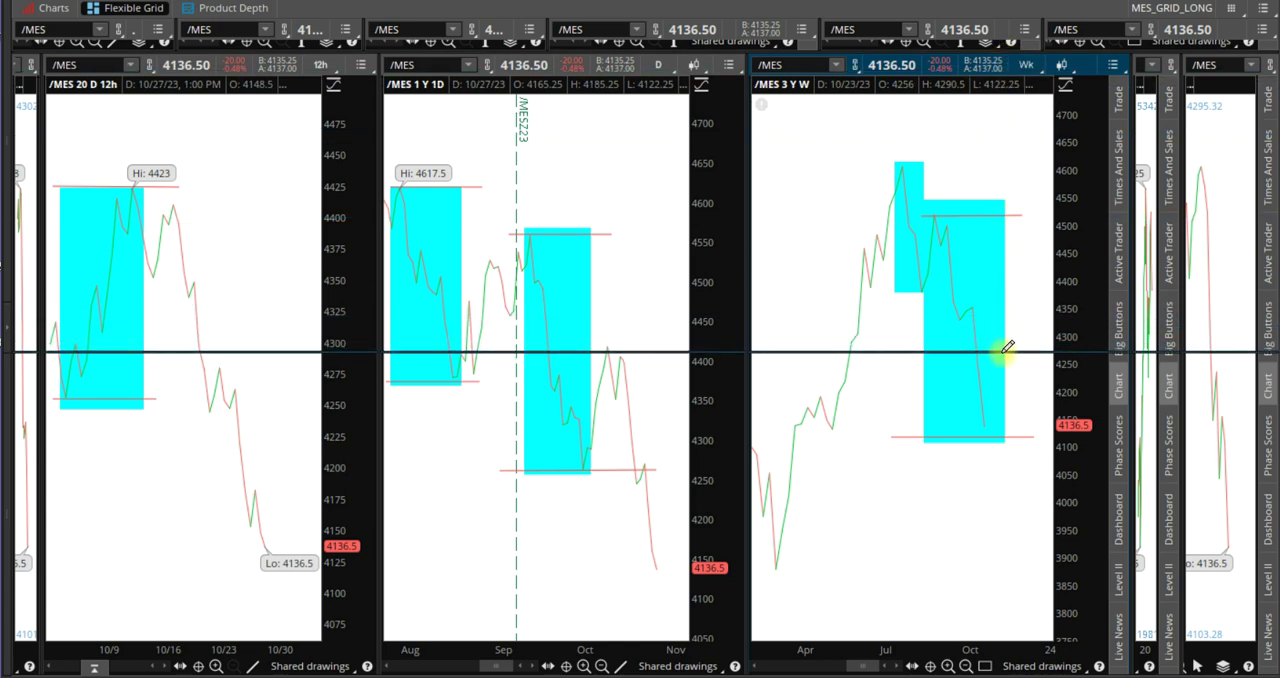
Step: Enlarge the top chart row and load the MES_GRID_2 saved grid layout
left_click_drag(1007, 347, 1001, 352)
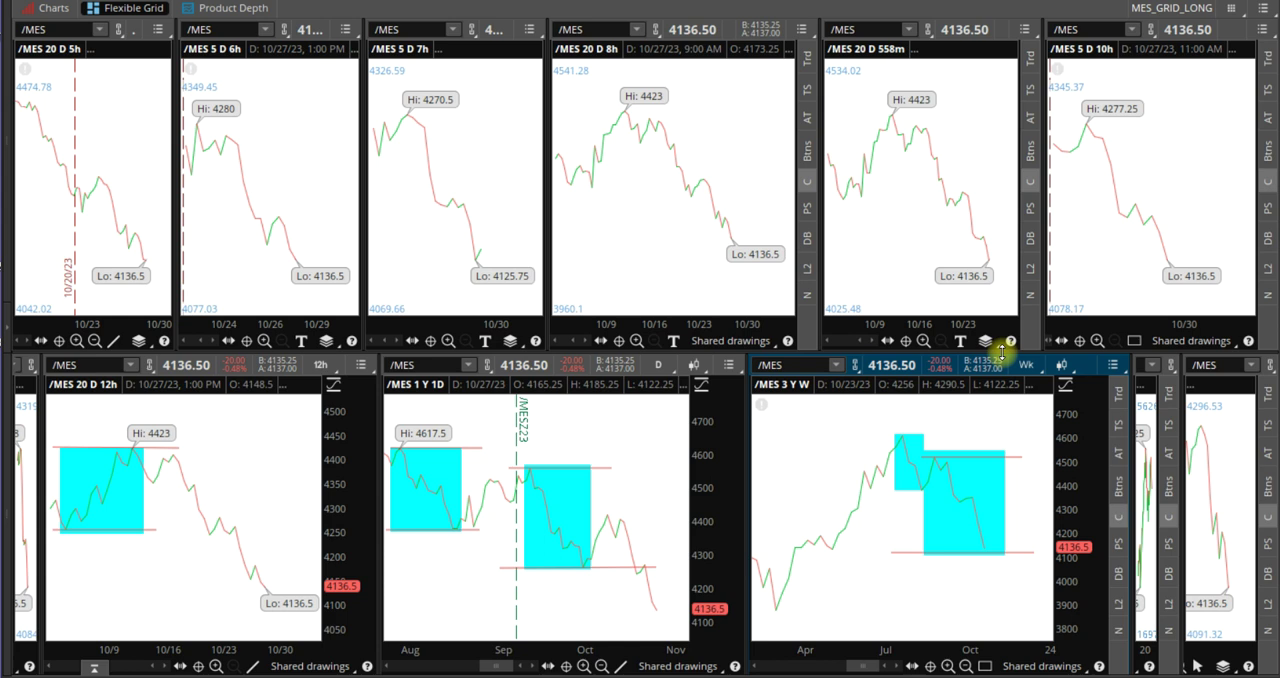
left_click(1246, 19)
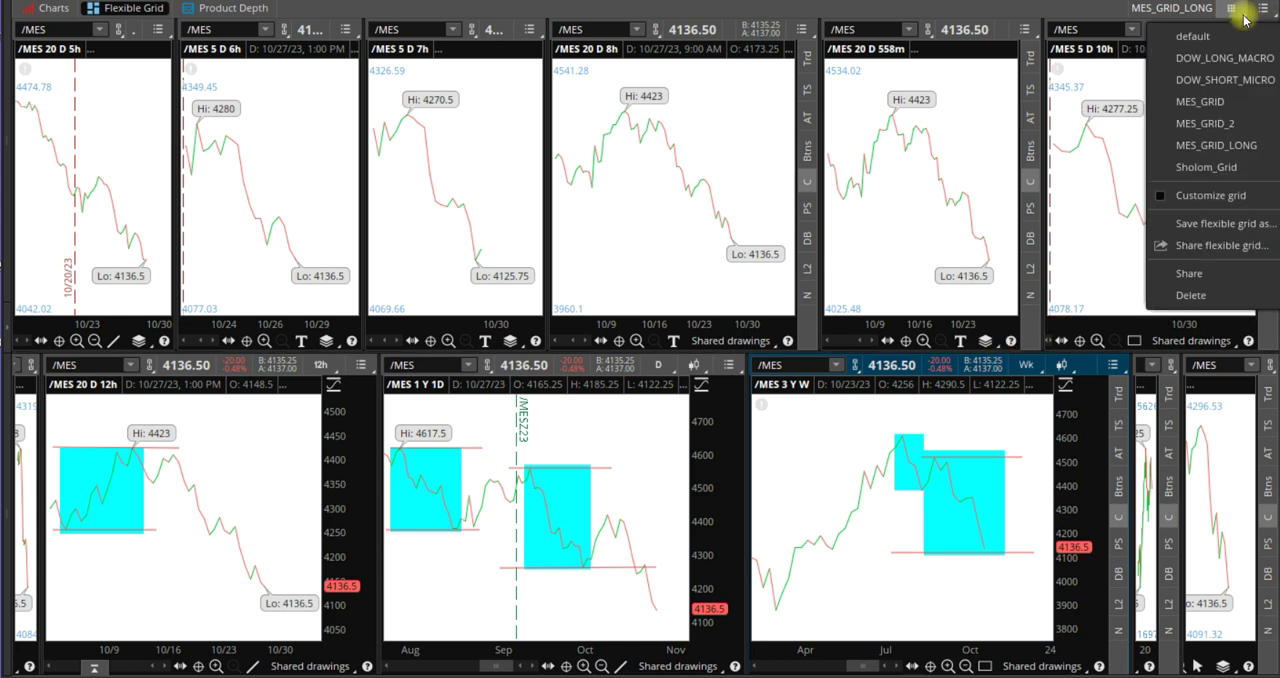
left_click(1217, 124)
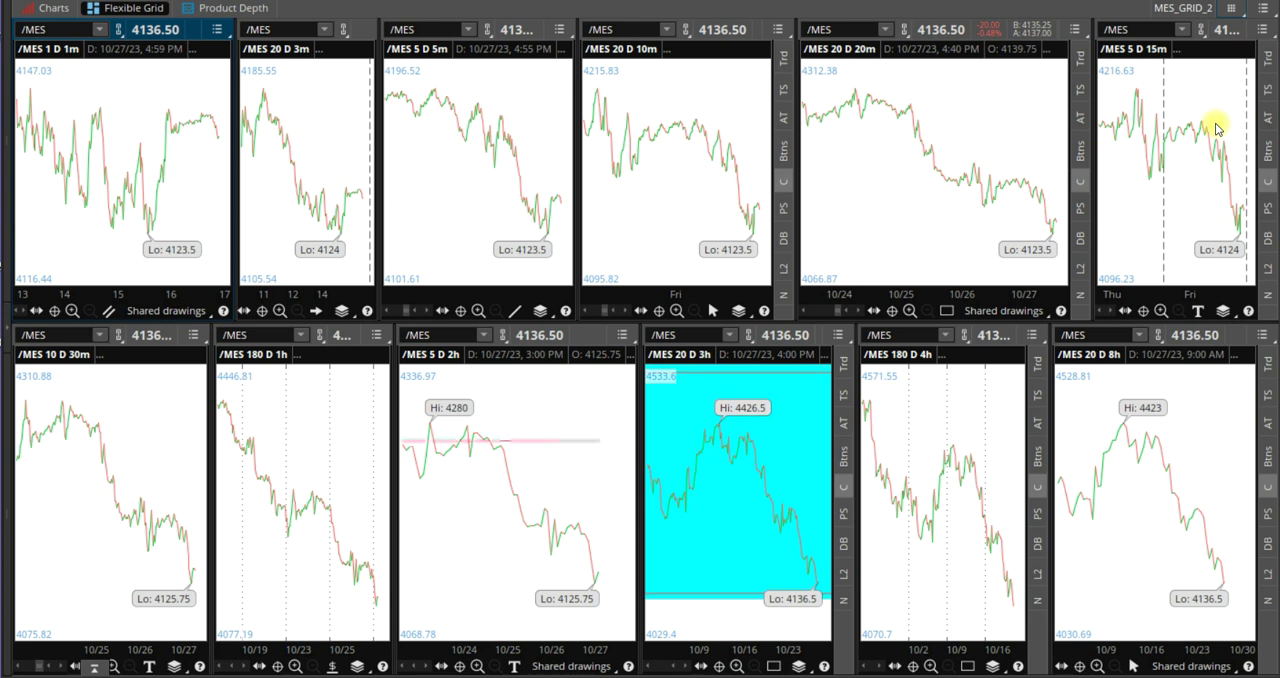
Step: Zoom the 20m, 15m, 10m, 5m, 3m and 30m charts into their latest sessions
left_click(1032, 150)
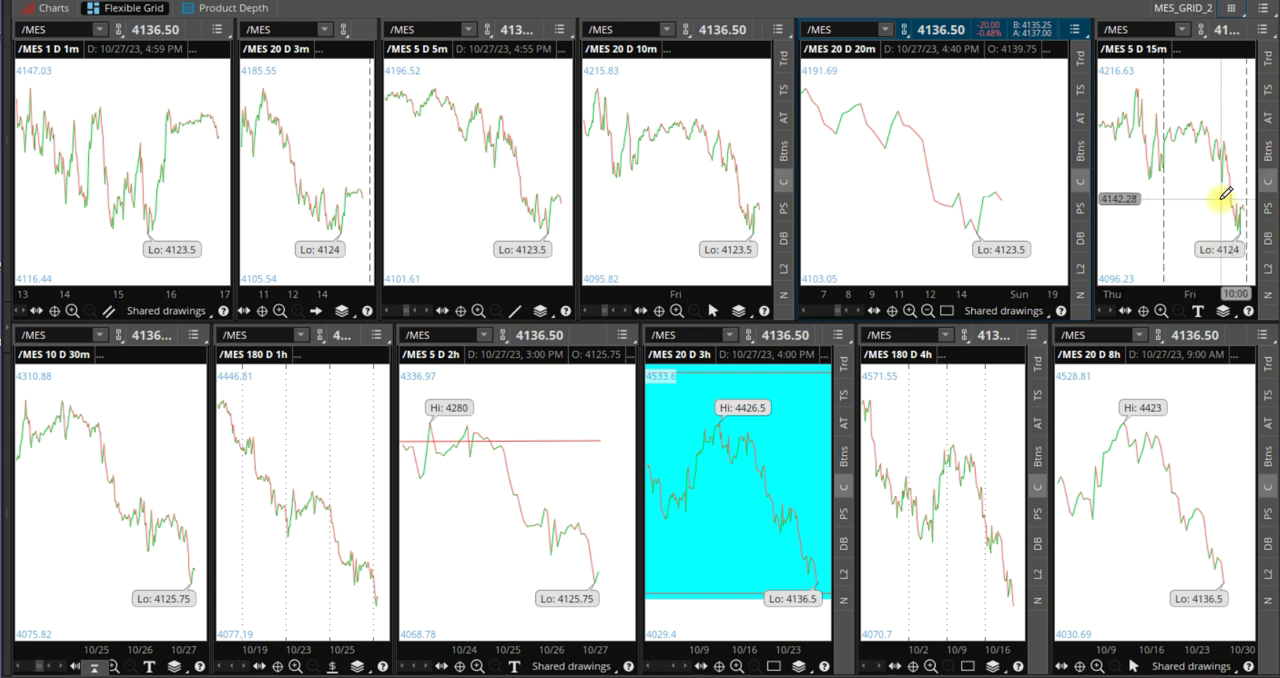
left_click(1268, 200)
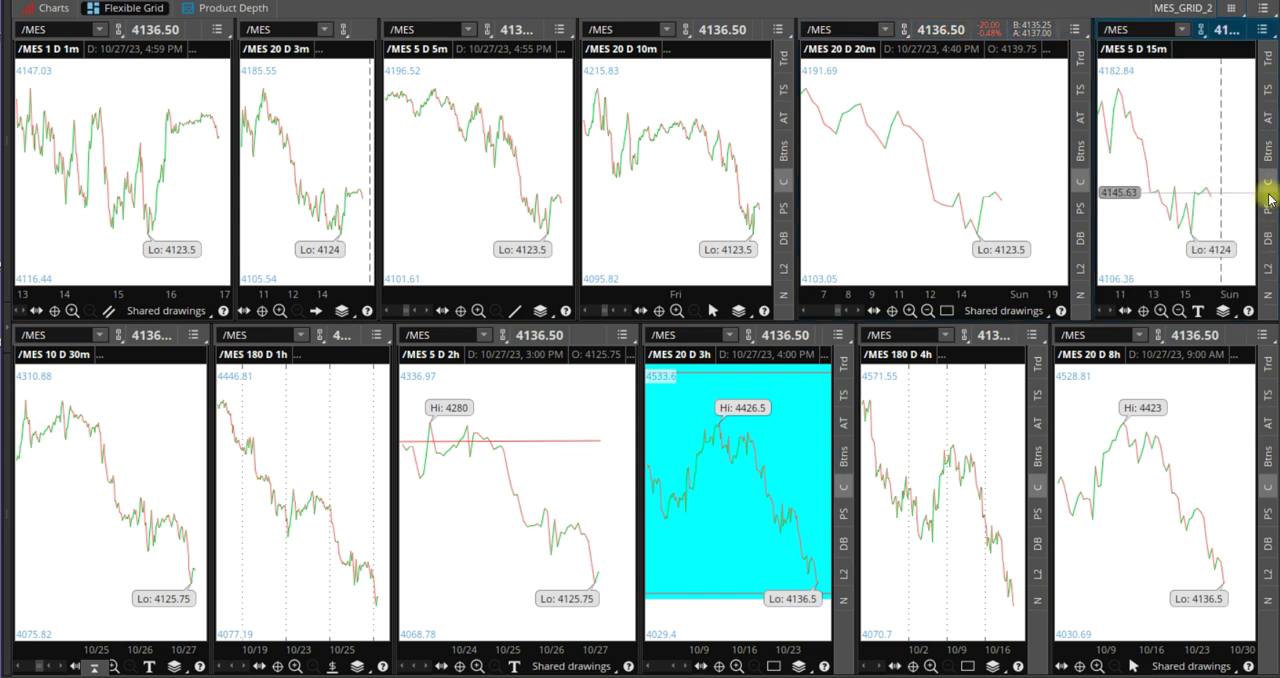
left_click(740, 165)
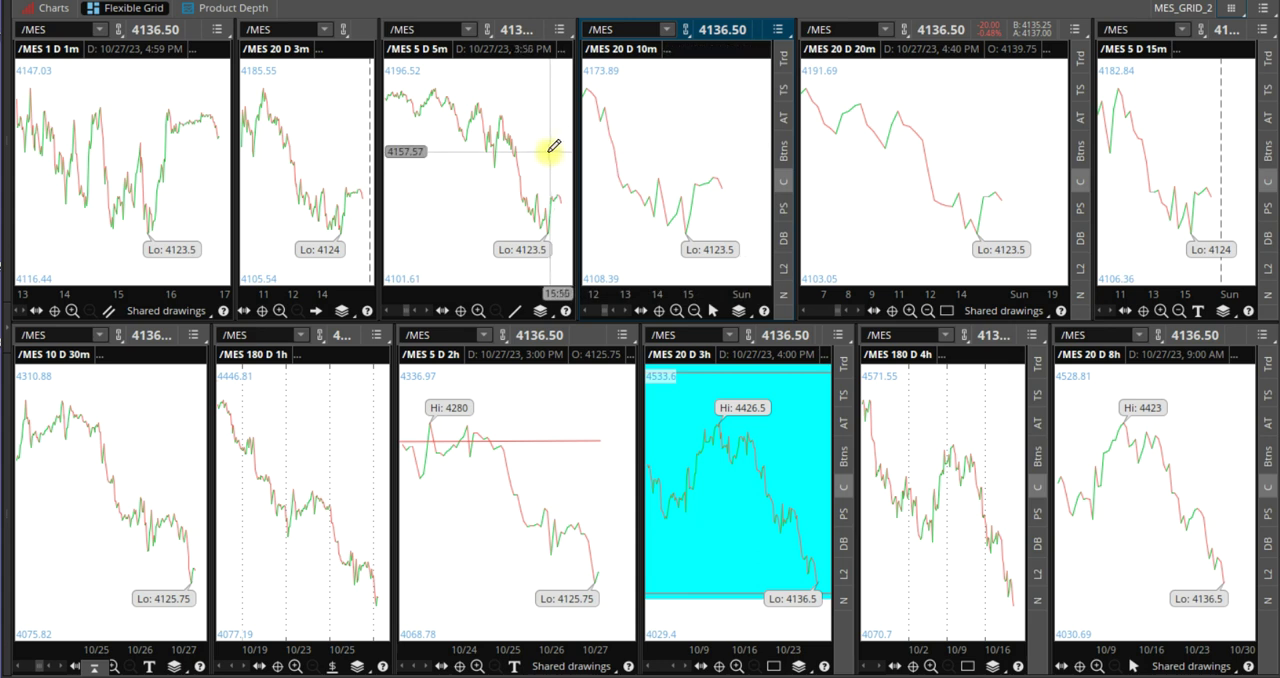
left_click_drag(541, 149, 578, 152)
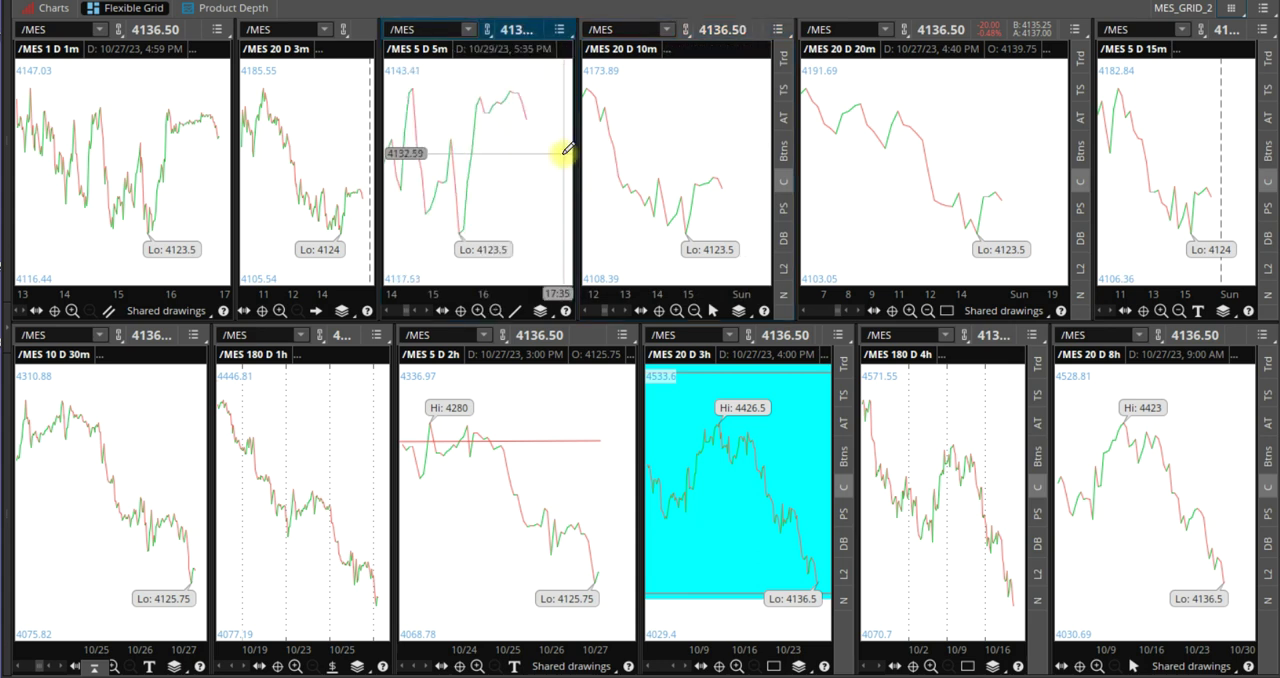
left_click_drag(330, 163, 376, 166)
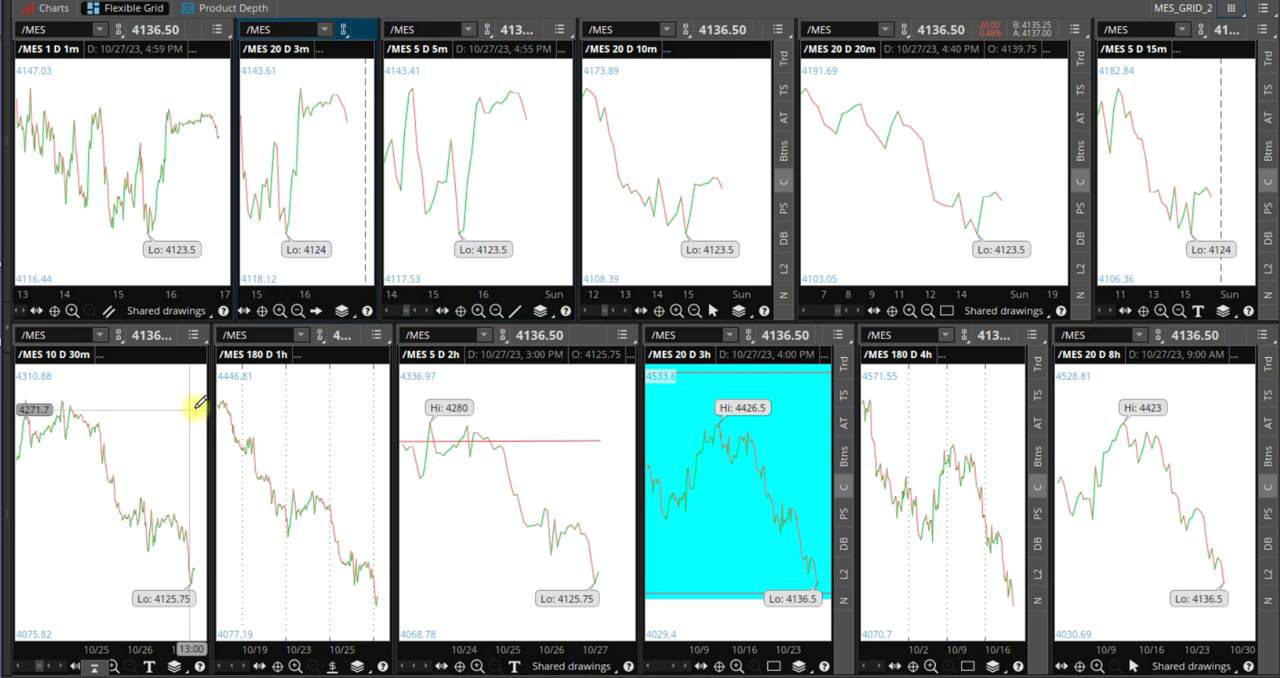
left_click_drag(162, 428, 208, 428)
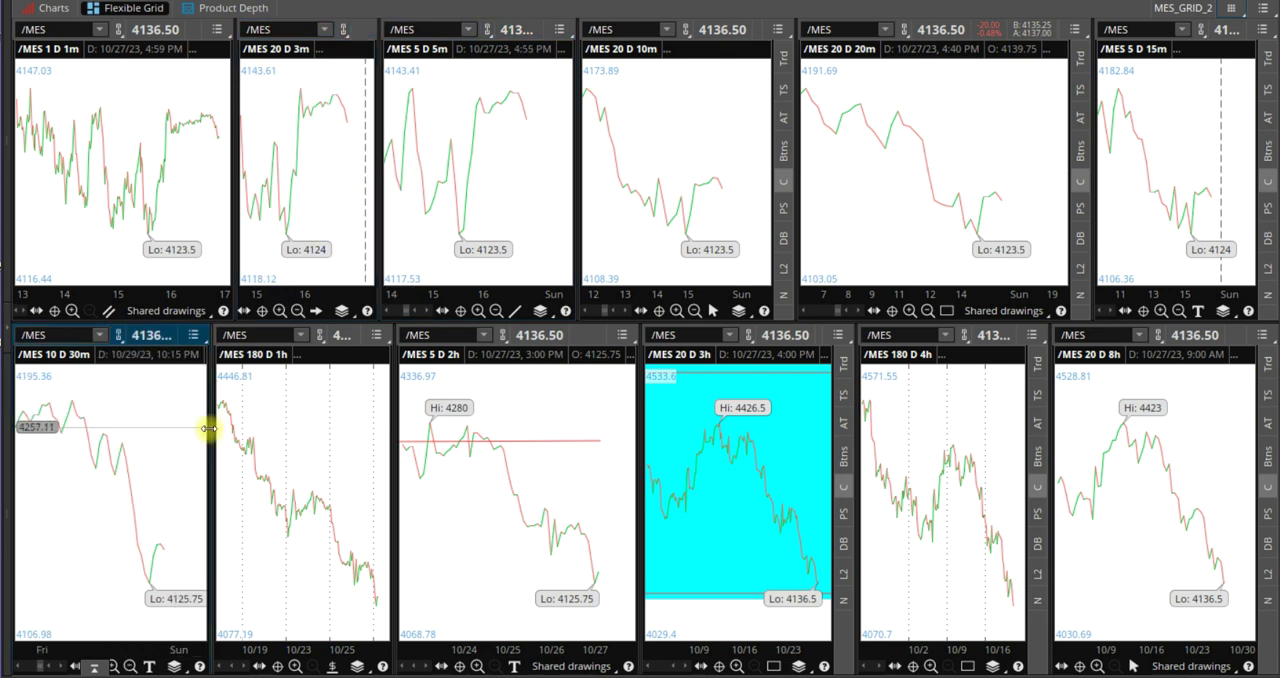
left_click_drag(57, 420, 43, 414)
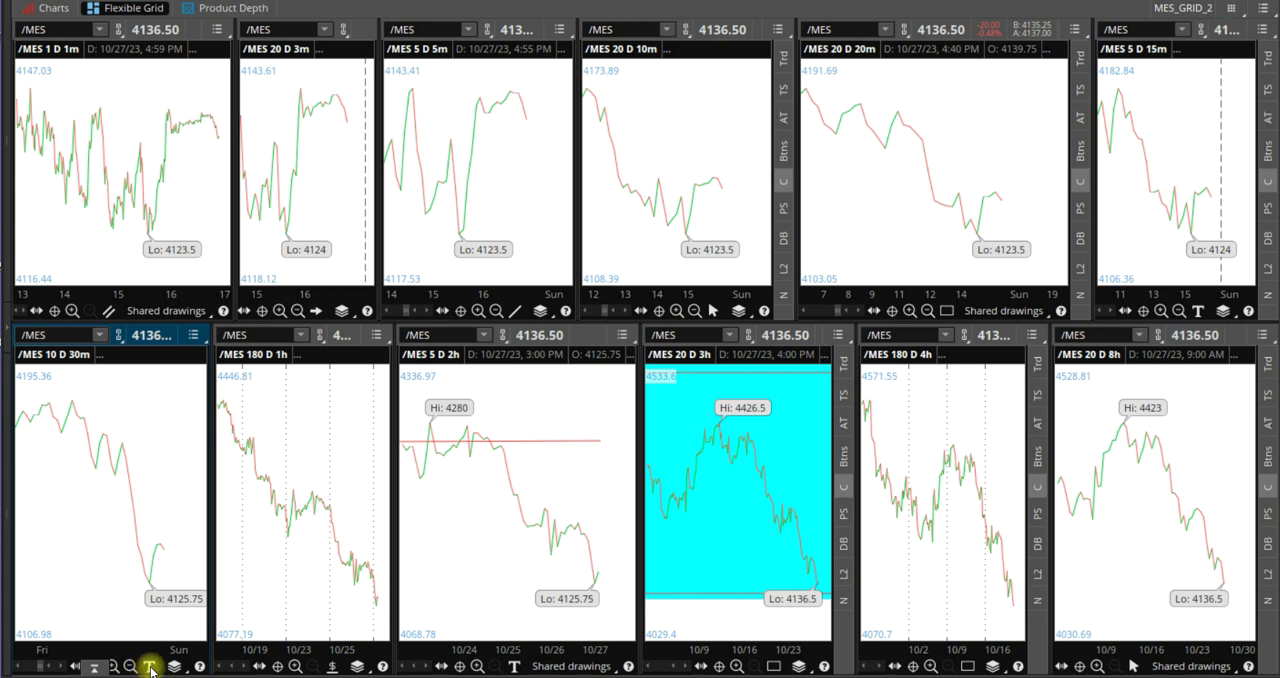
Step: Box the 30m chart from its high down to the Lo 4125.75 low with a rectangle
left_click(150, 667)
left_click(162, 427)
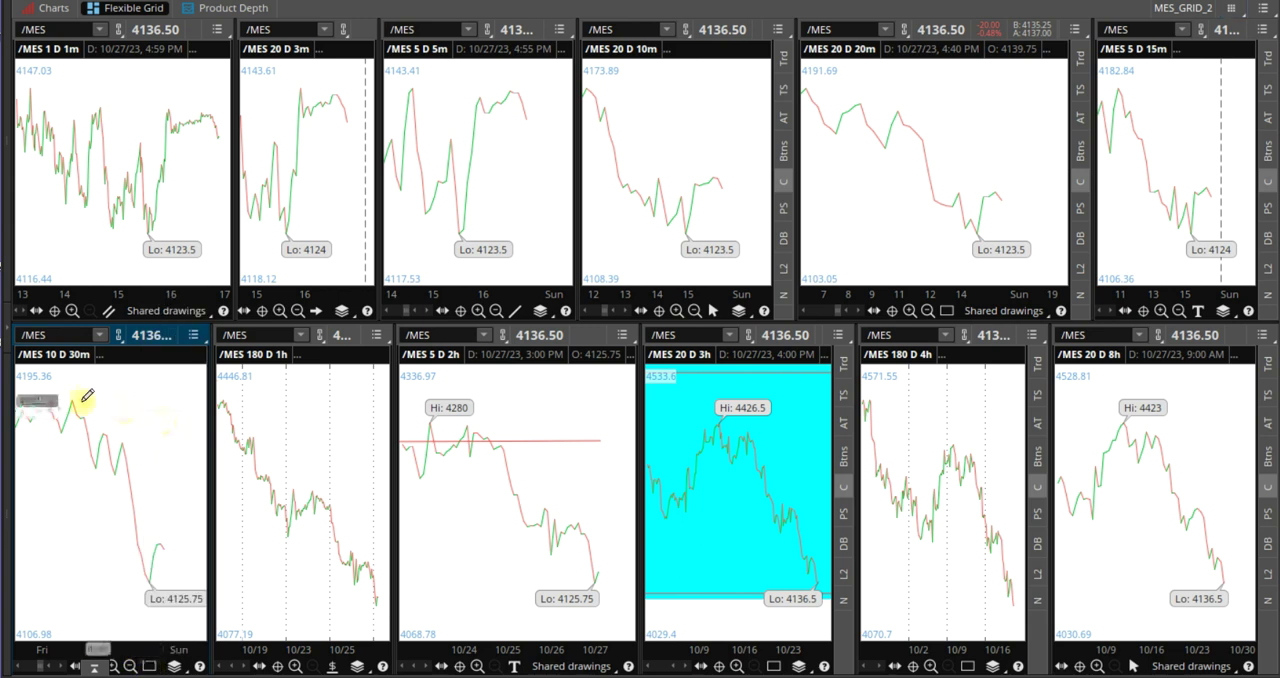
left_click(64, 390)
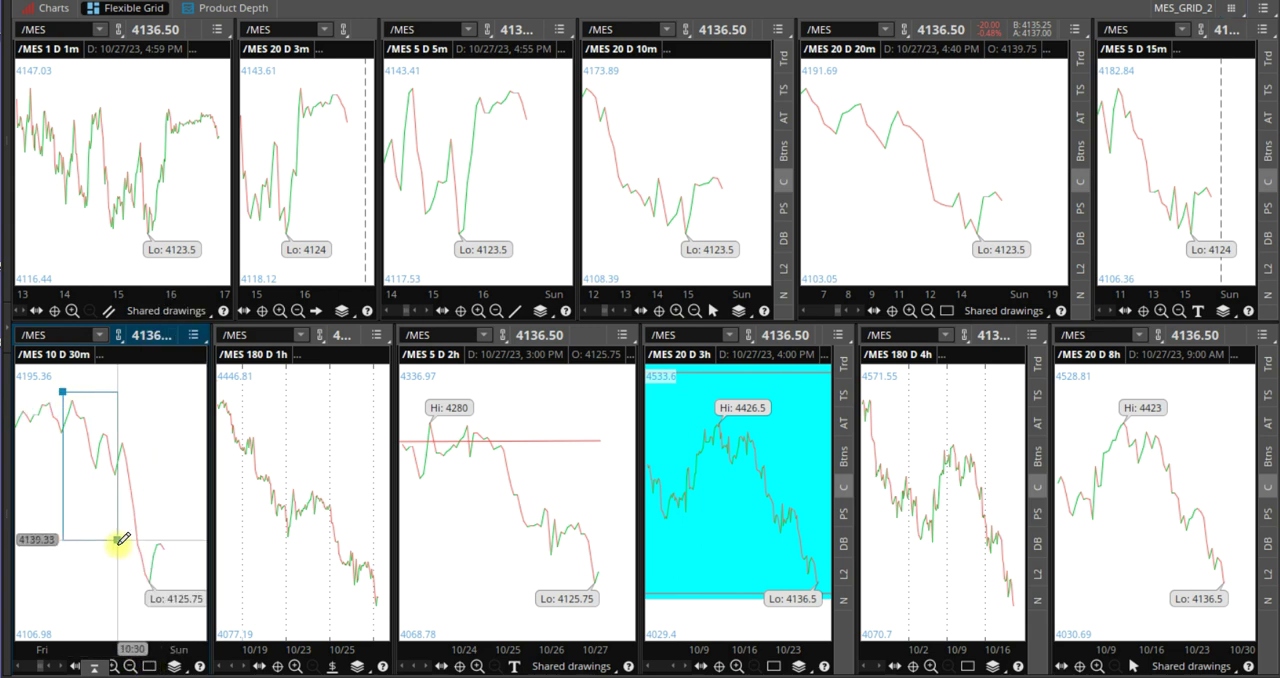
left_click(170, 584)
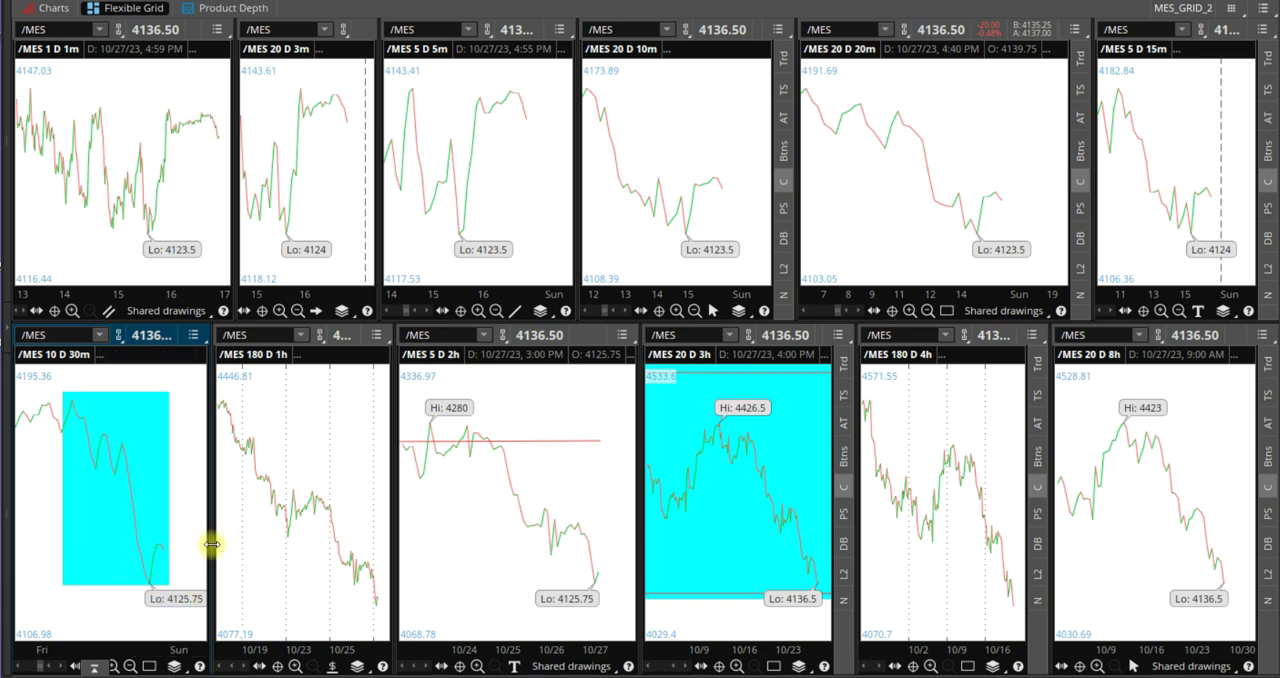
Step: Widen the 30m panel and zoom the 1h, 2h, 3h and 4h charts into recent days
left_click_drag(237, 547, 255, 545)
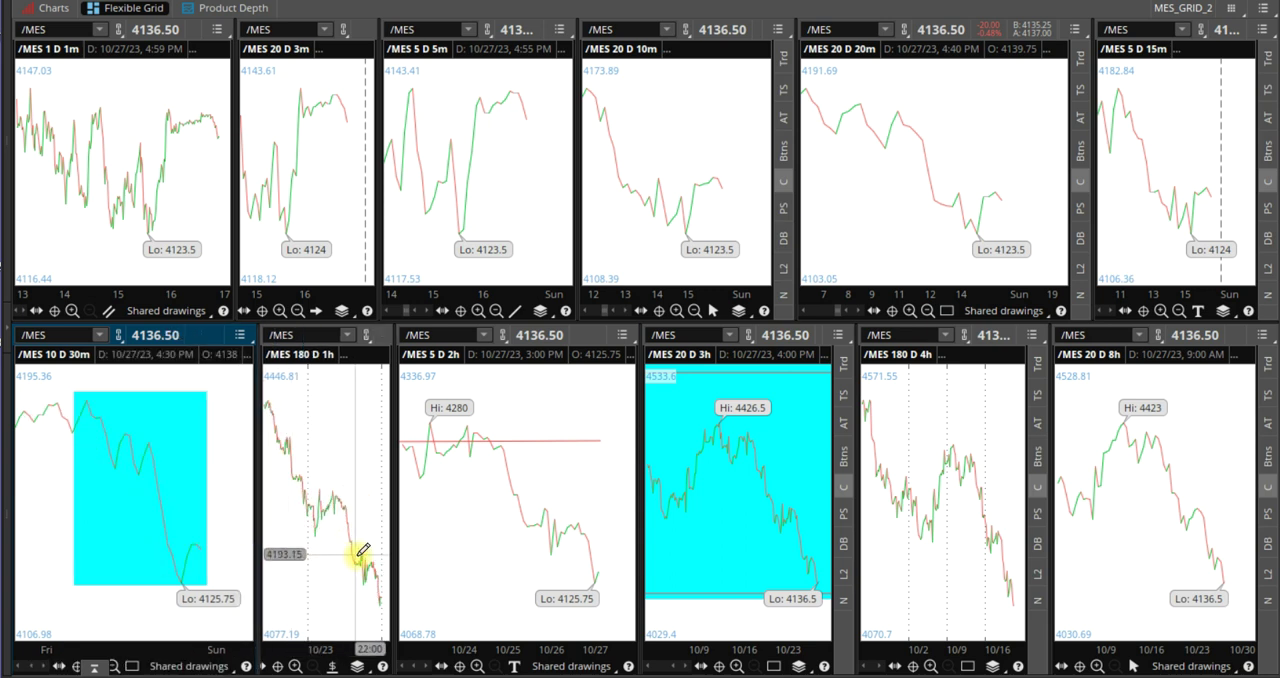
left_click_drag(360, 553, 398, 558)
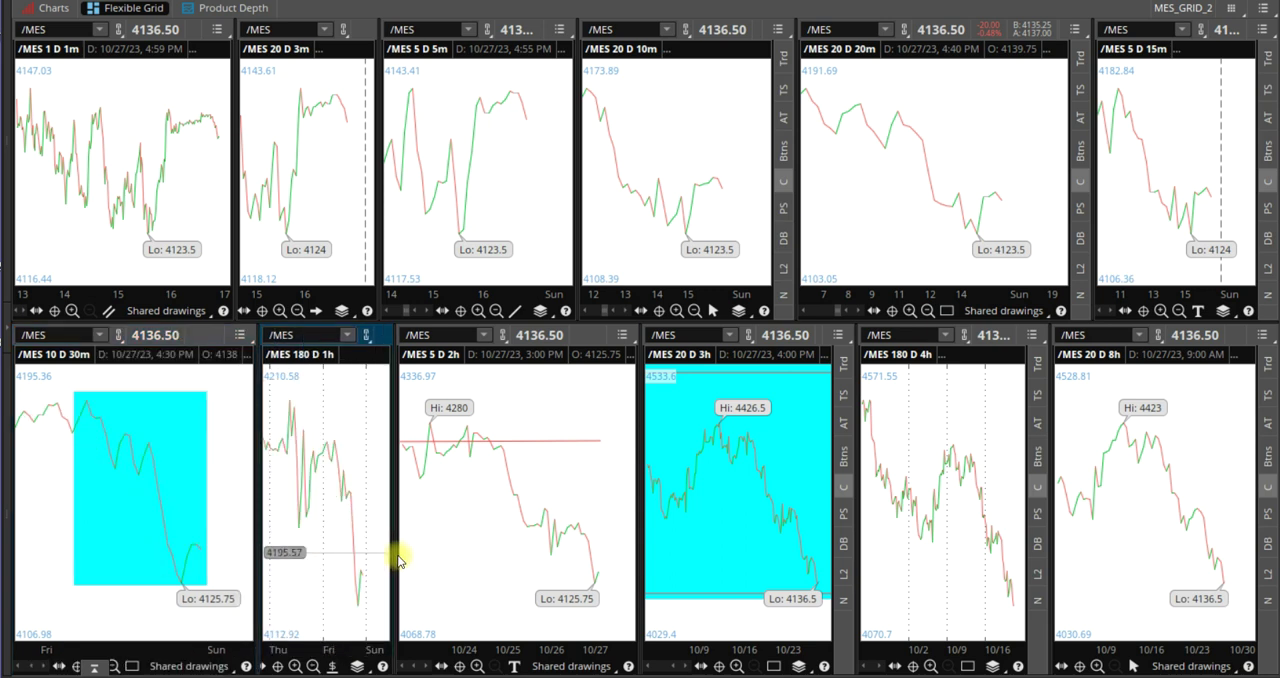
left_click_drag(540, 472, 600, 470)
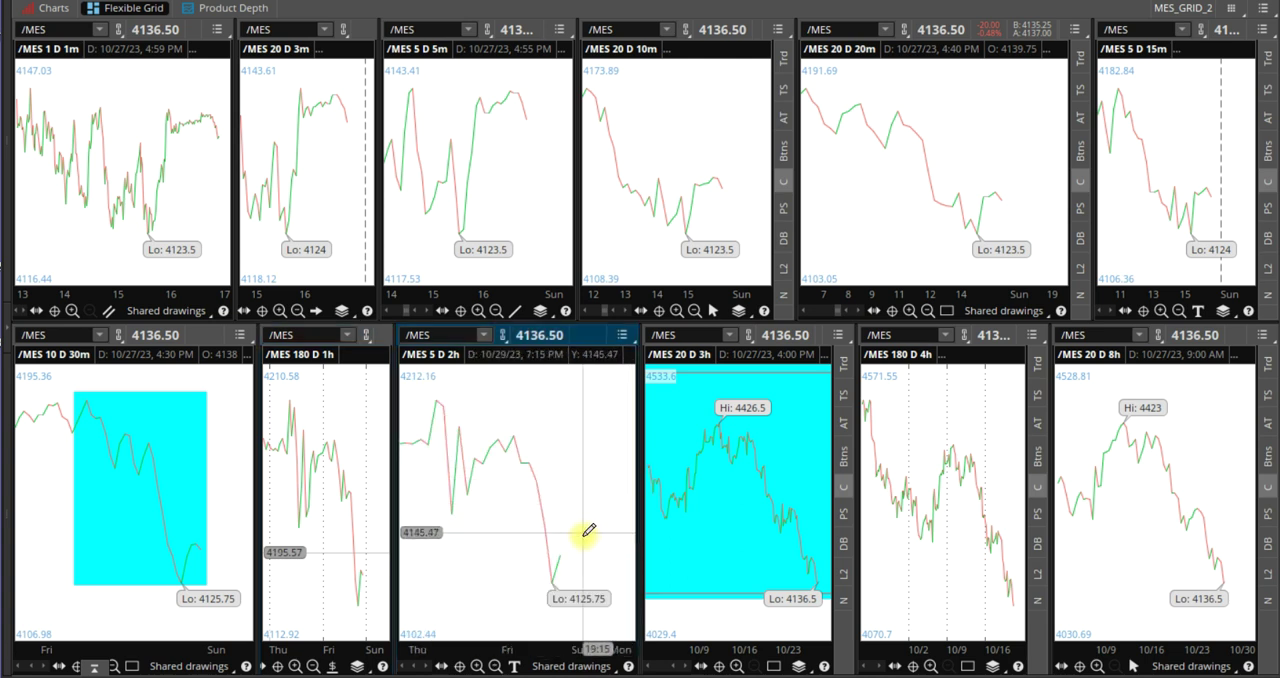
left_click_drag(778, 508, 835, 512)
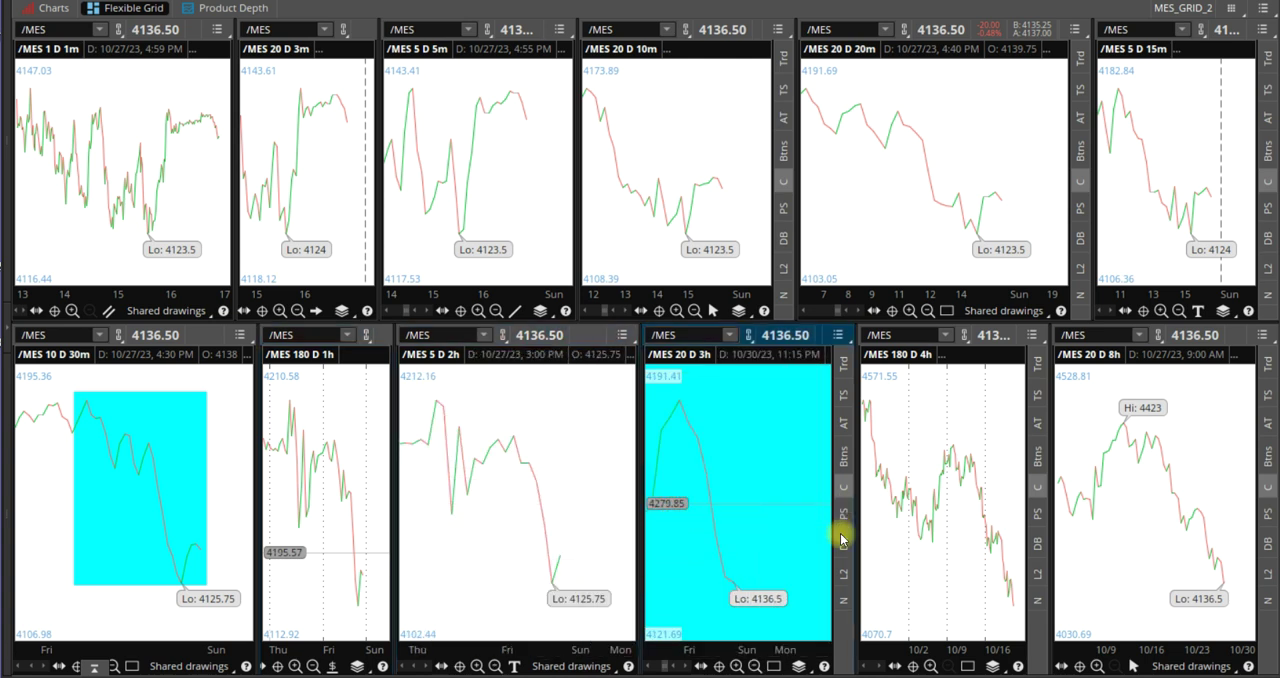
left_click_drag(965, 518, 1032, 513)
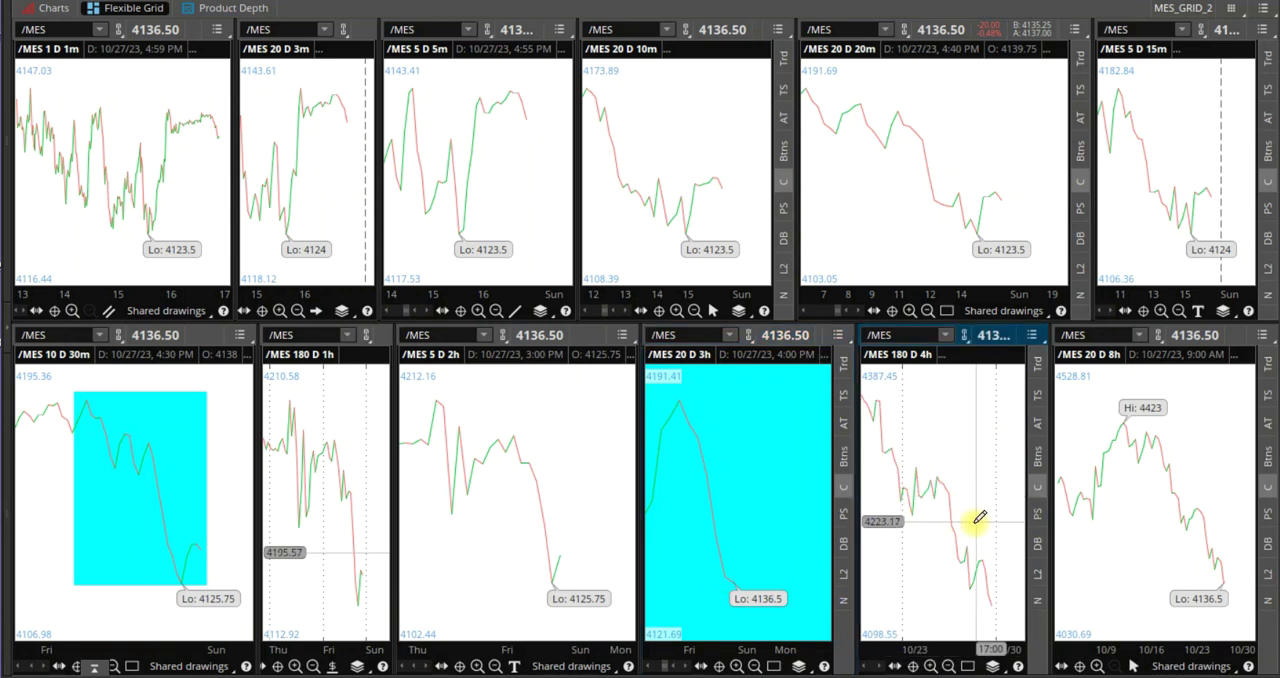
Step: Draw a cyan rectangle over the recent drop on the 180 D 4h chart
left_click(968, 666)
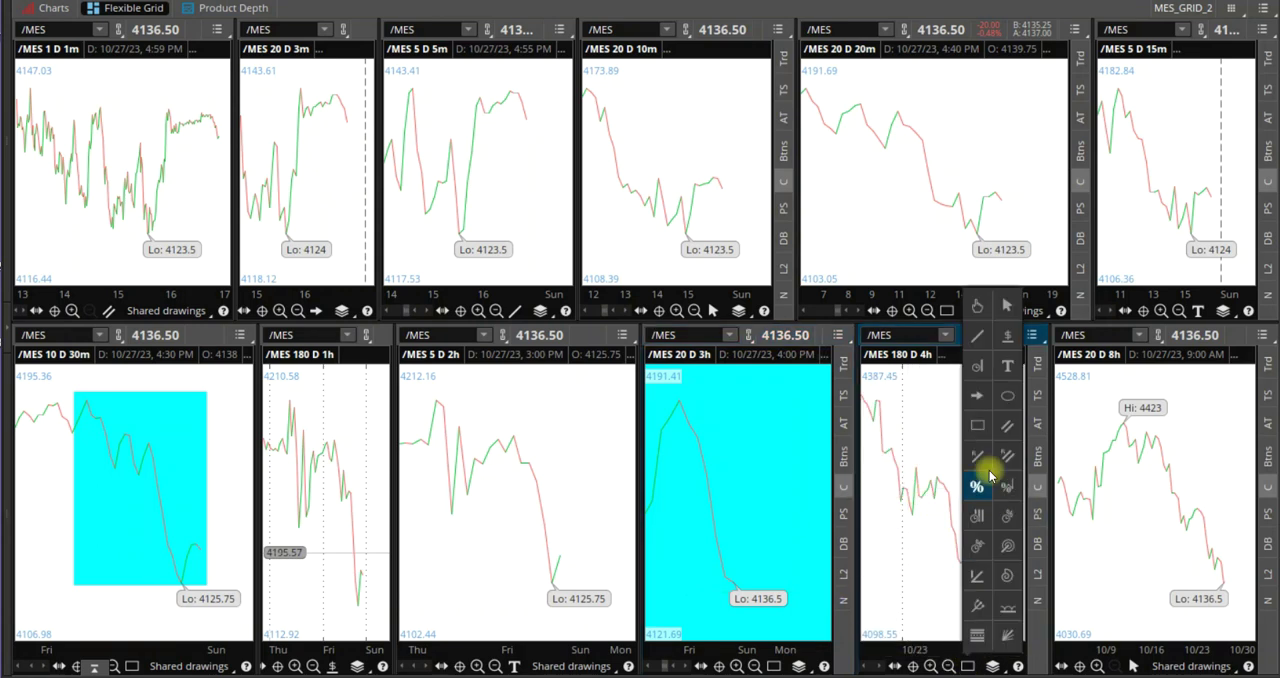
left_click(978, 426)
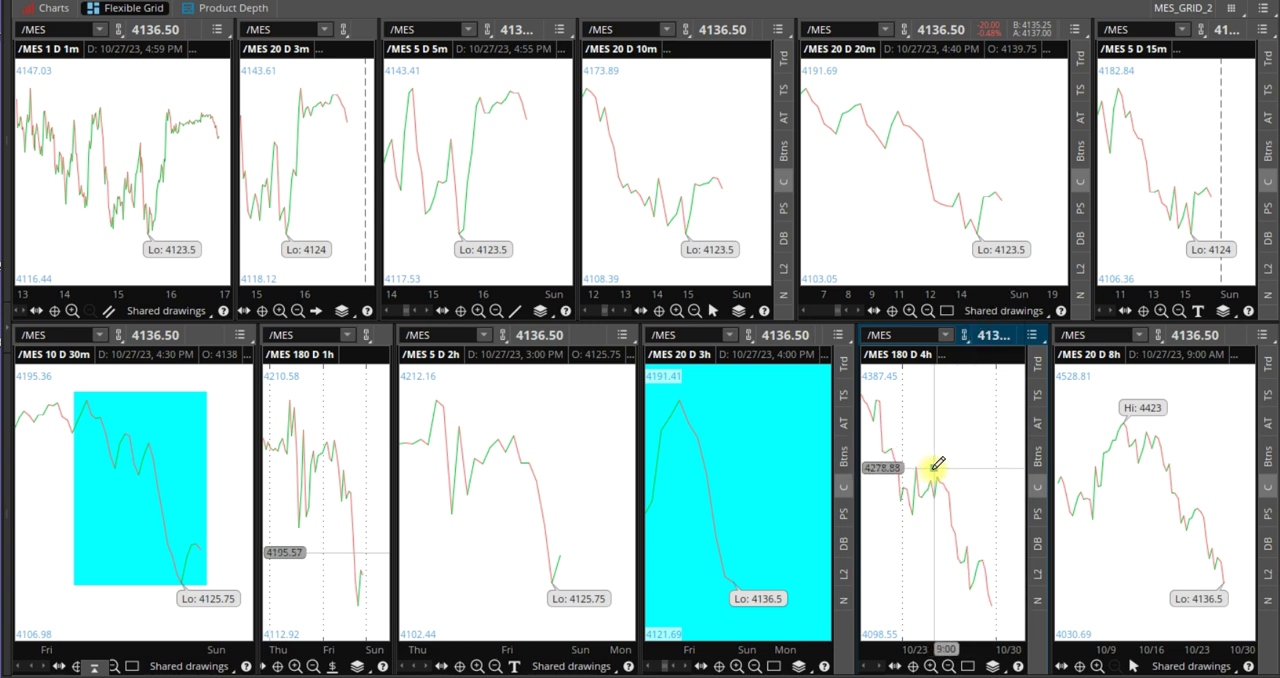
left_click(934, 467)
left_click(1002, 611)
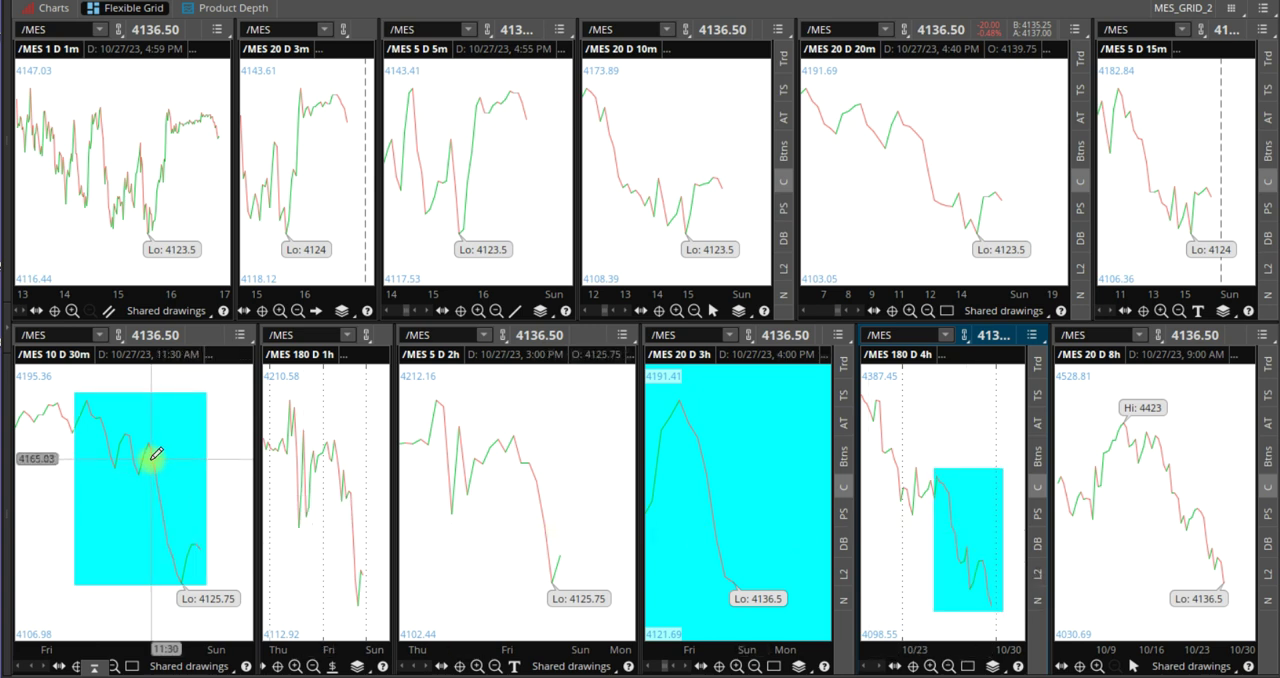
Step: Zoom the 20 D 8h chart and box its decline from top to low
left_click_drag(1172, 566, 1272, 570)
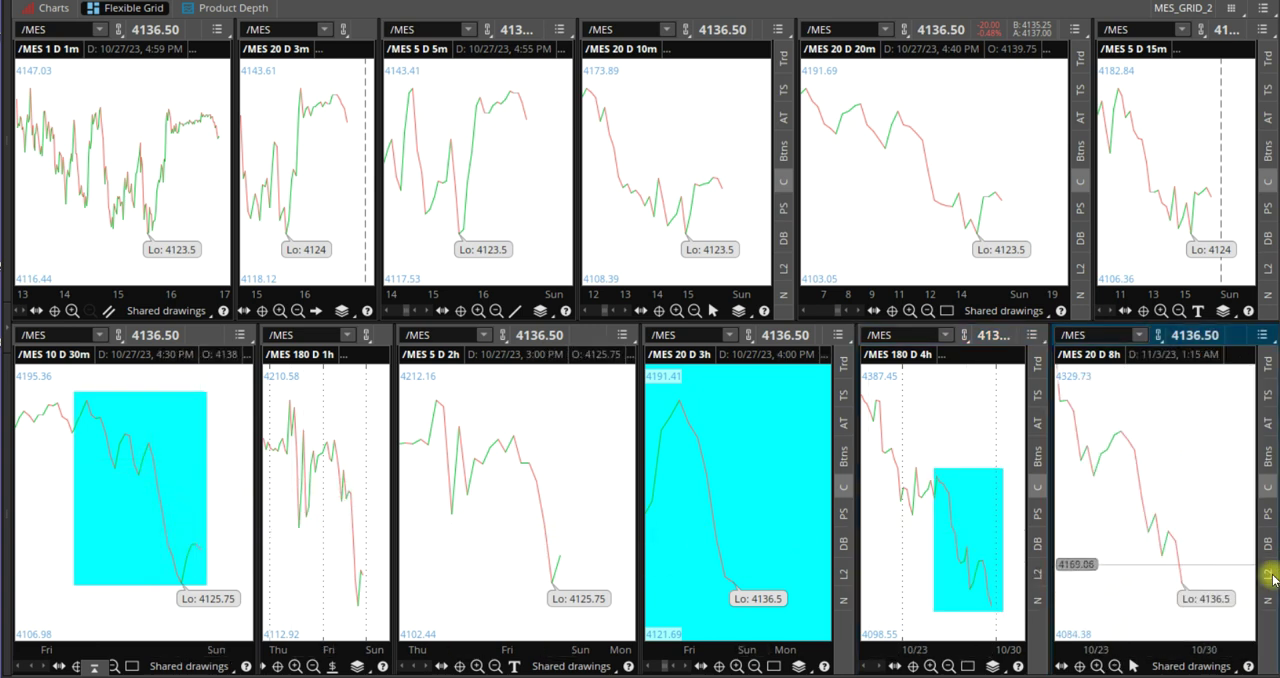
left_click(1136, 668)
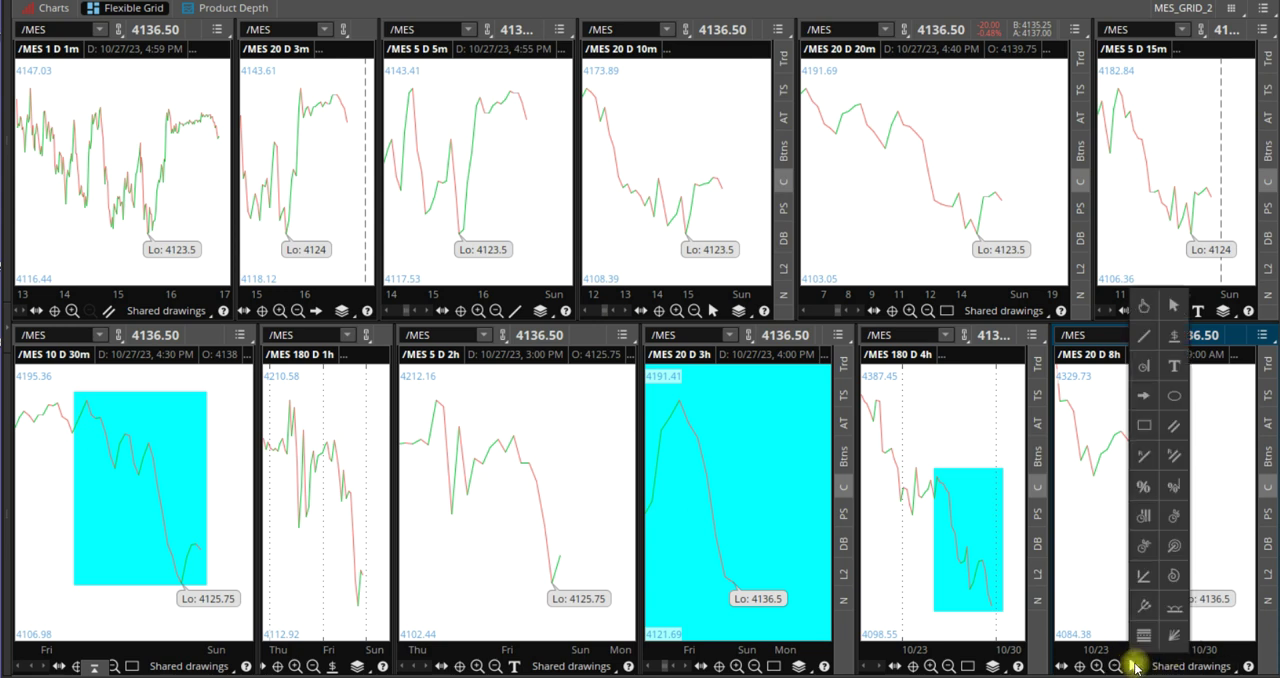
left_click(1145, 426)
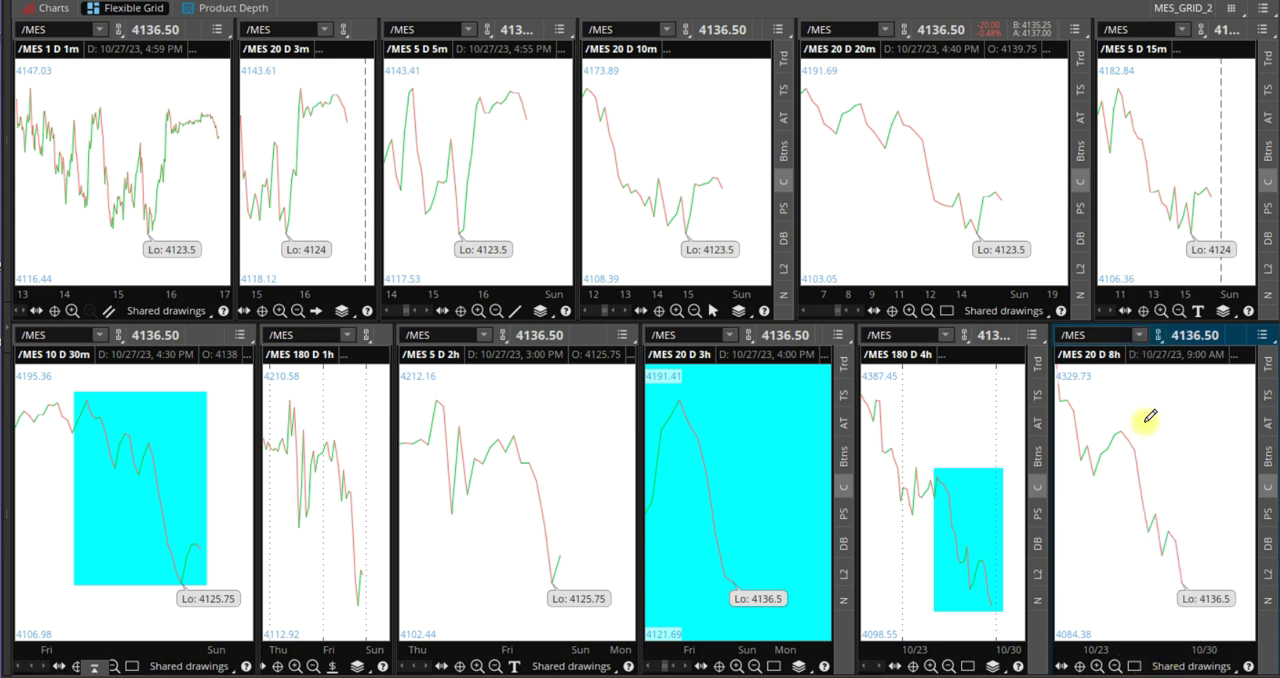
left_click(1112, 416)
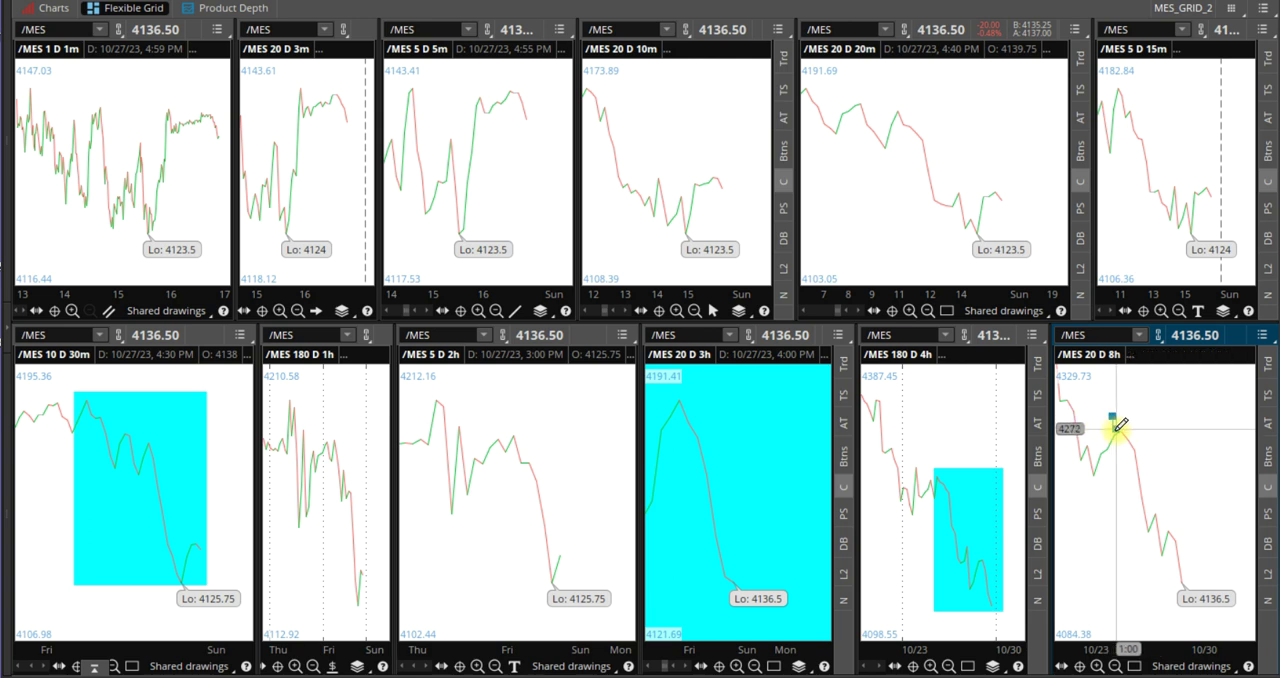
left_click(1203, 617)
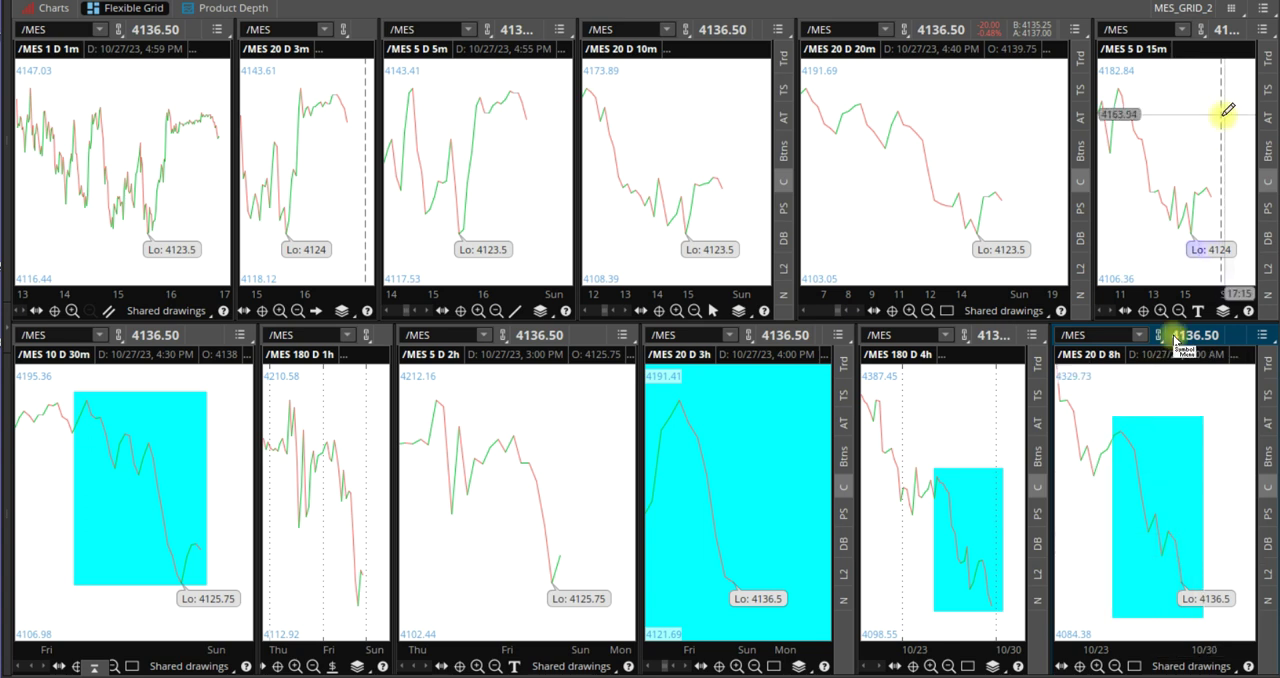
Step: Load MES_GRID_LONG, zoom 1 Y 1D to late July–September, and enlarge the bottom row
left_click(1236, 9)
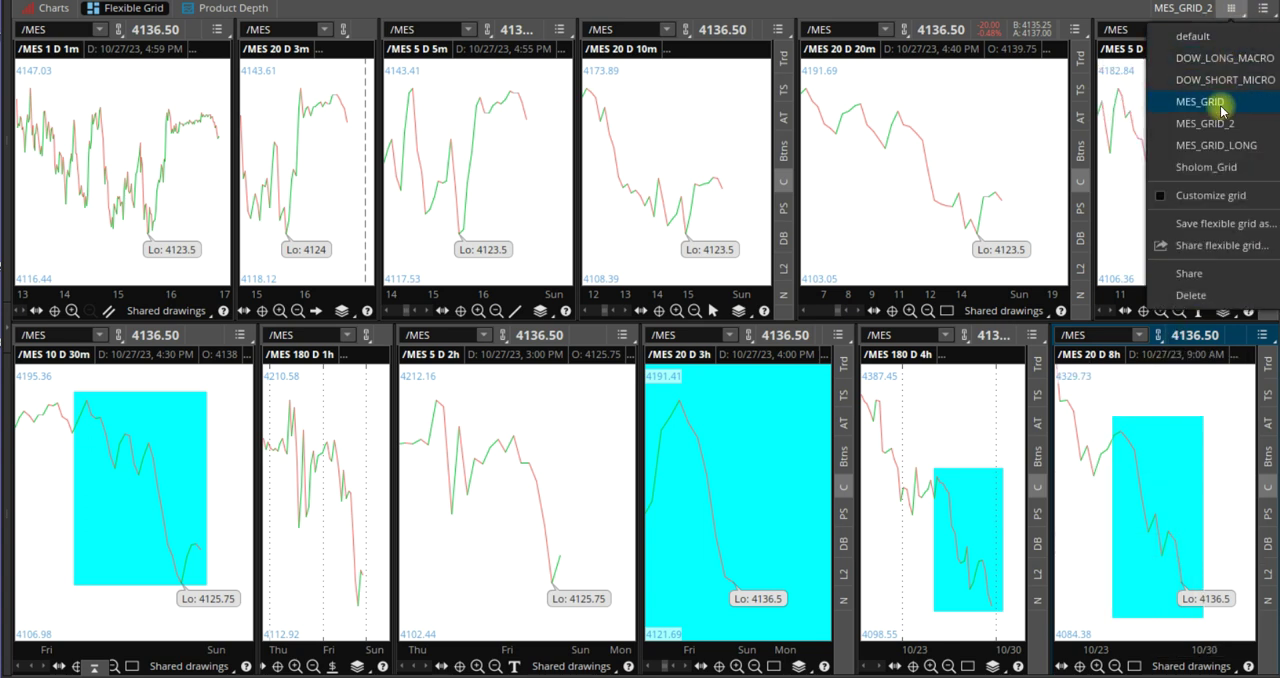
left_click(1216, 145)
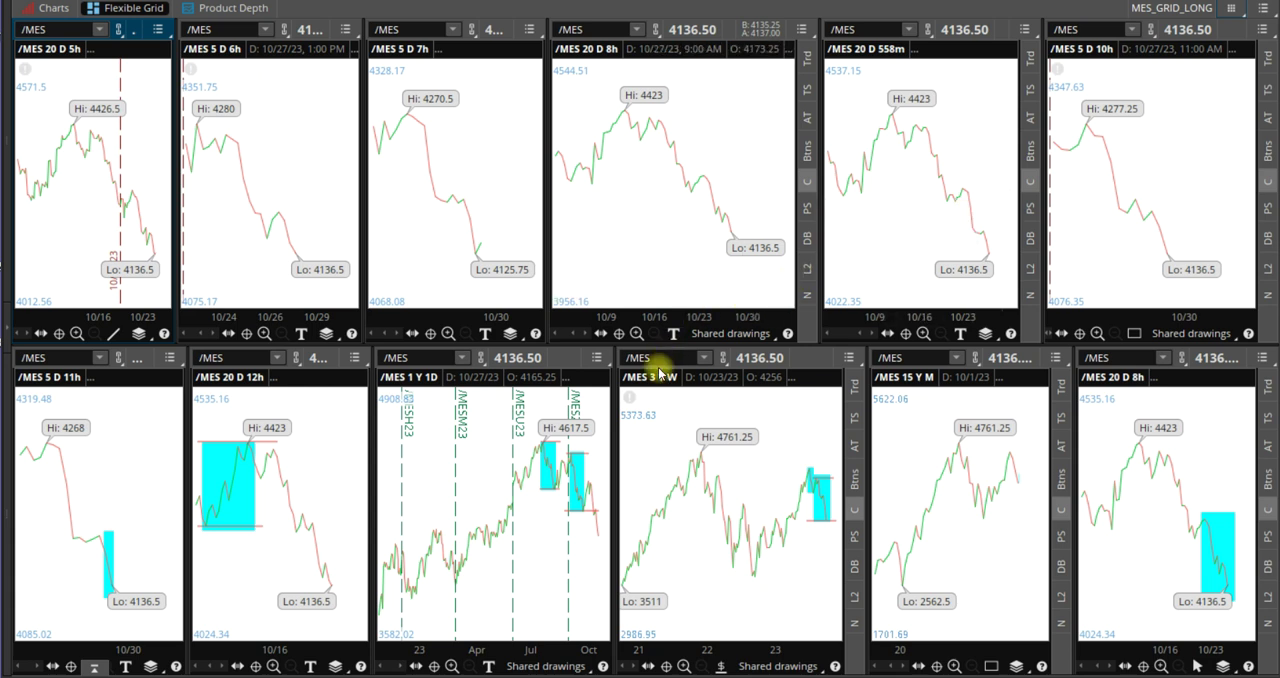
left_click_drag(521, 467, 613, 470)
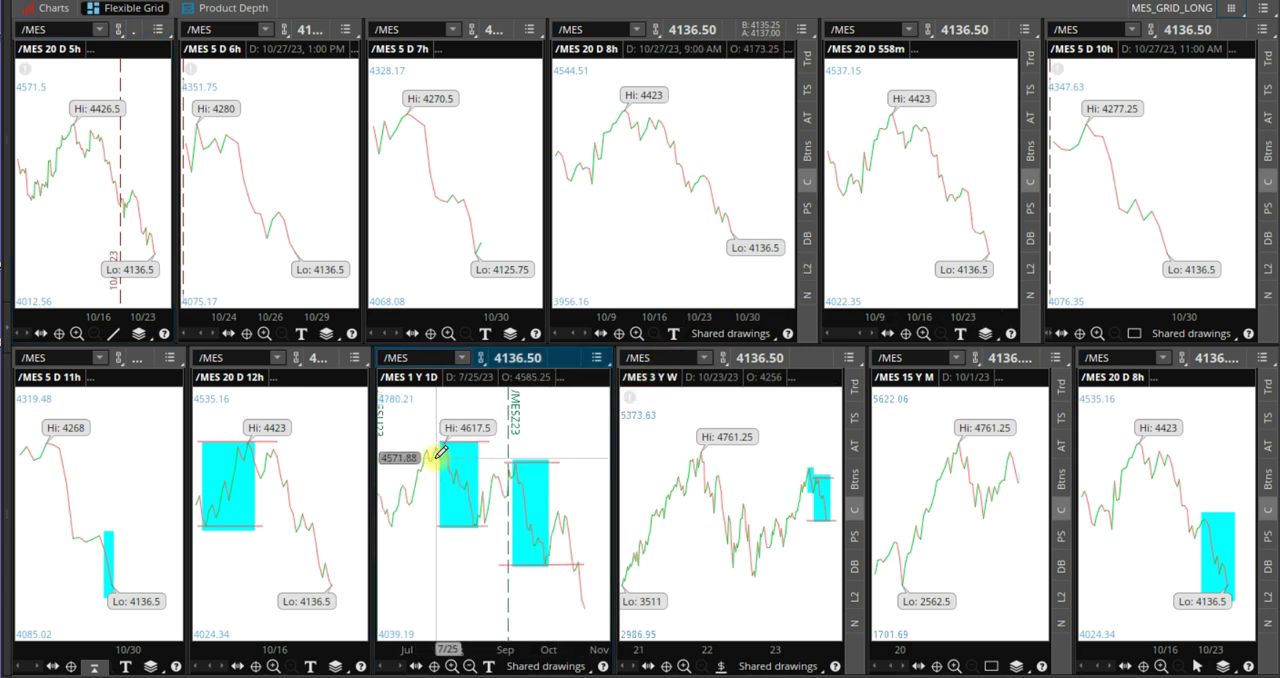
left_click_drag(440, 453, 527, 445)
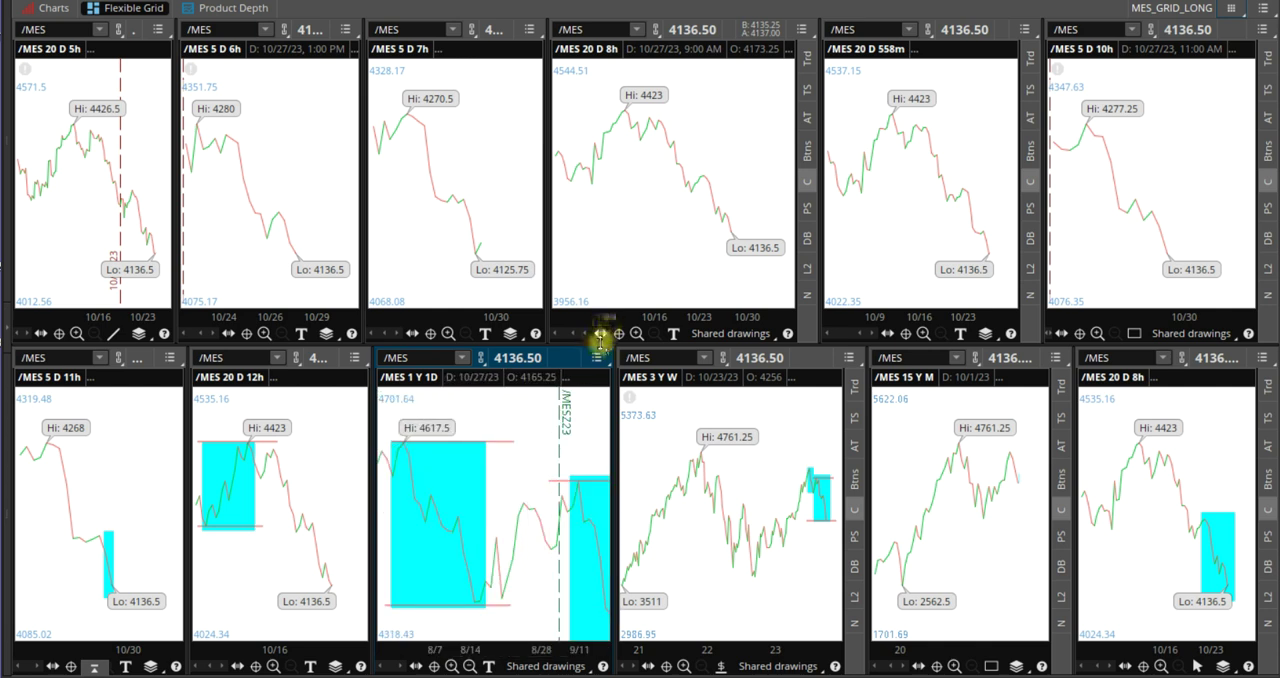
left_click_drag(640, 342, 651, 133)
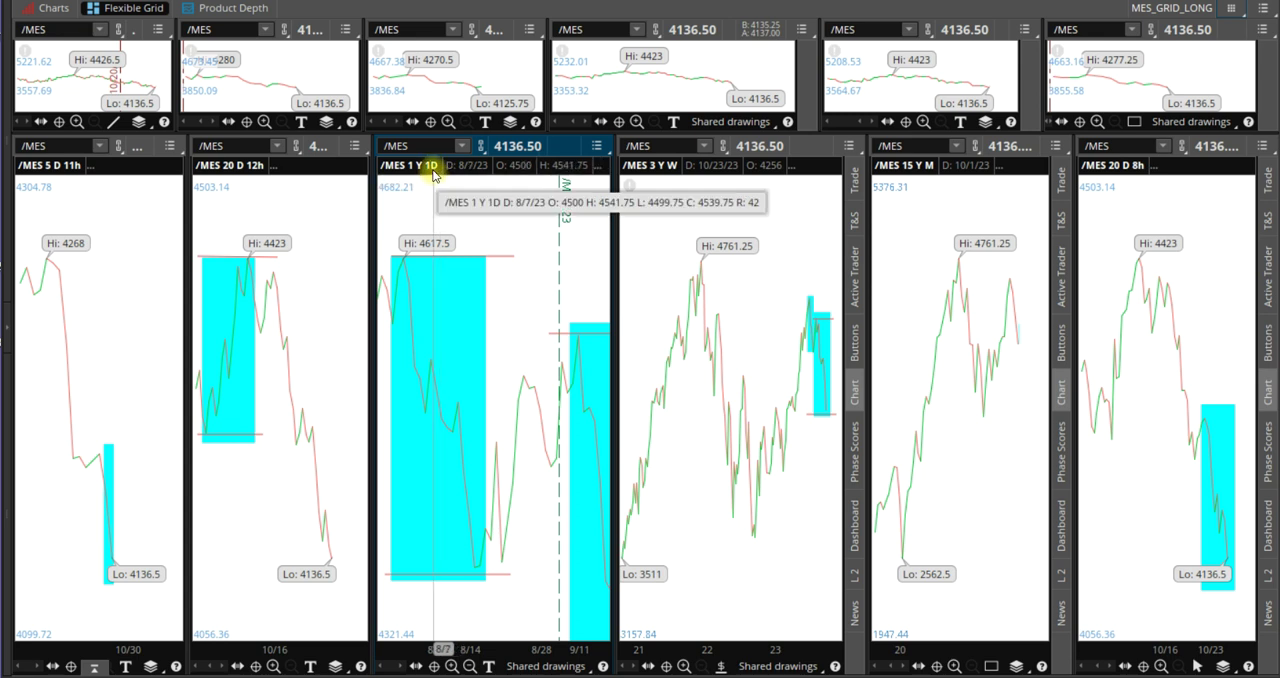
Step: Switch back to the MES_GRID_2 layout and raise the row divider to enlarge the bottom charts
left_click(1238, 11)
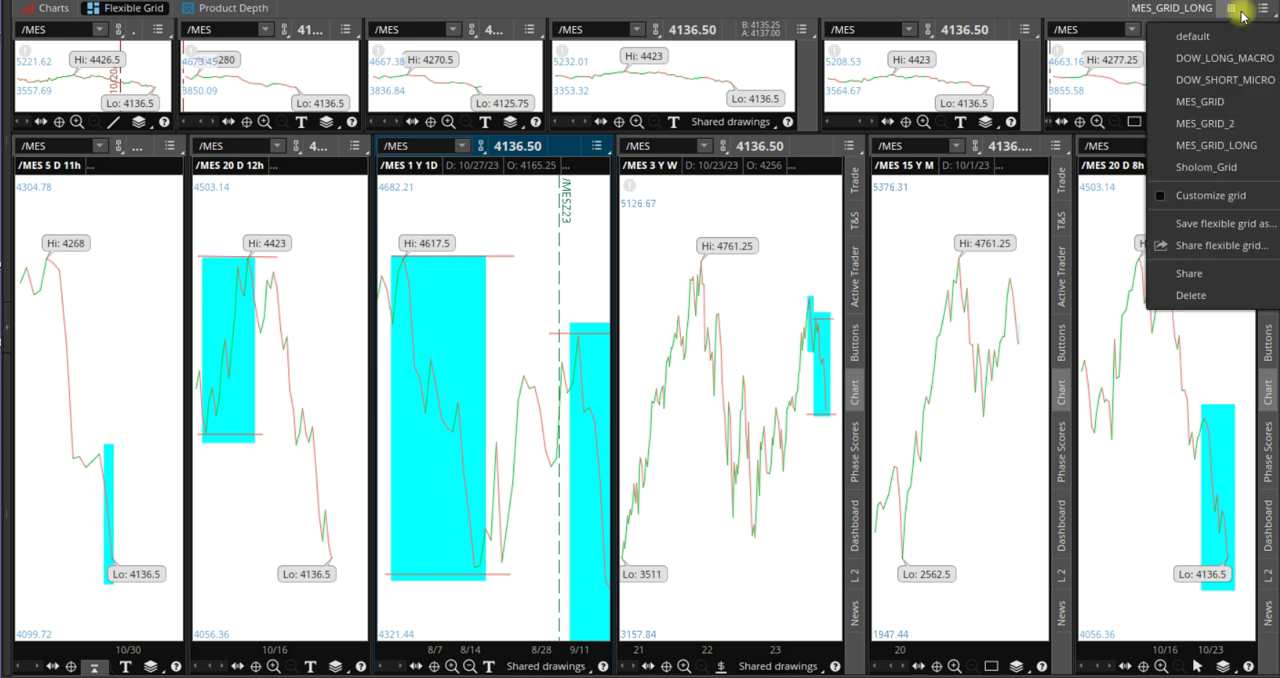
left_click(1214, 123)
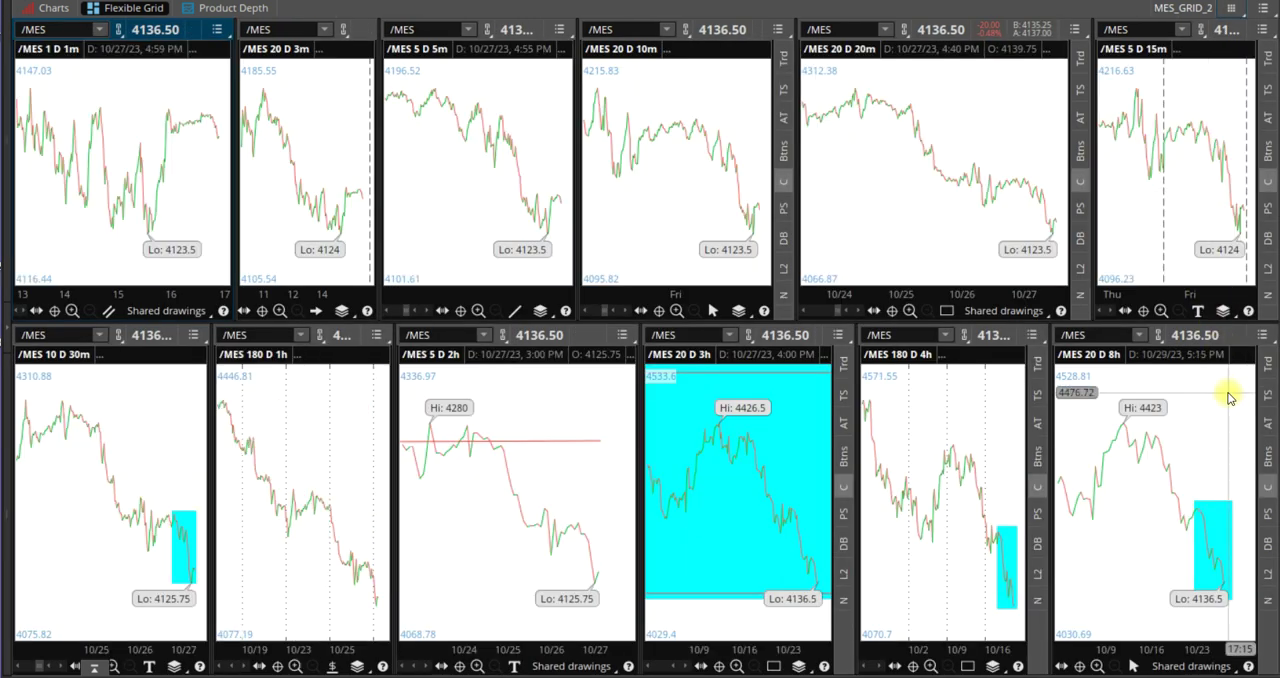
scroll(1225, 415, "up", 3)
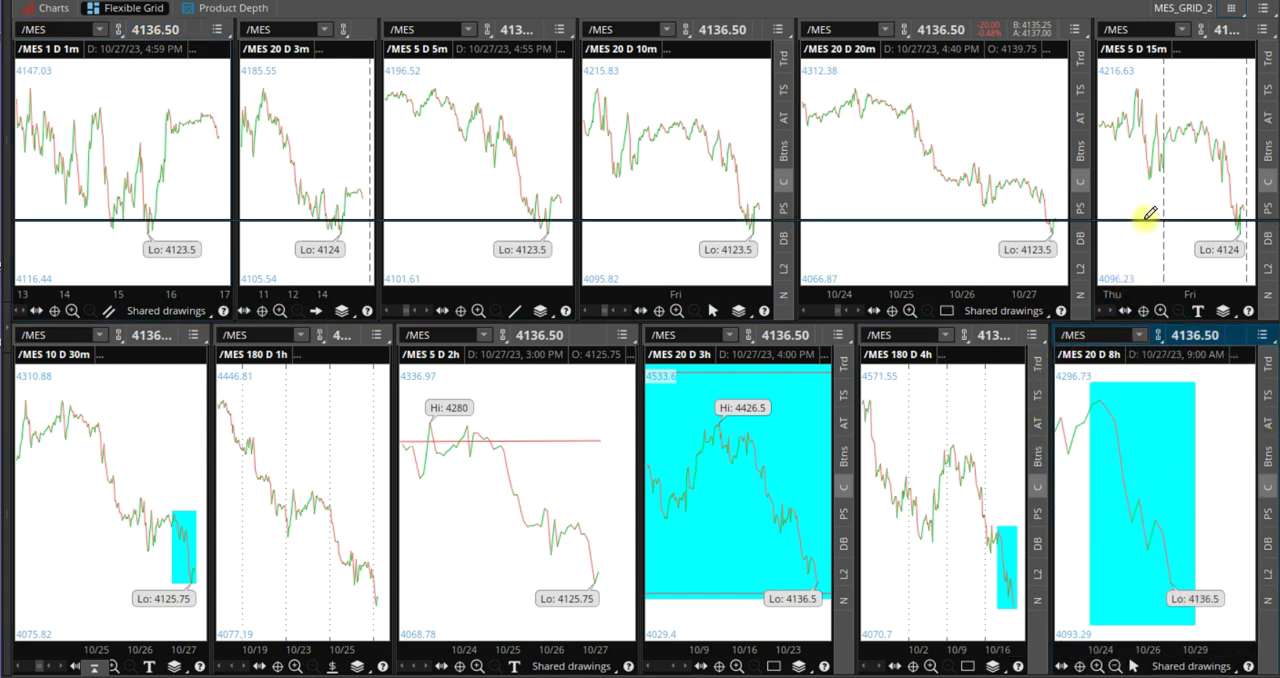
left_click_drag(1163, 131, 1160, 128)
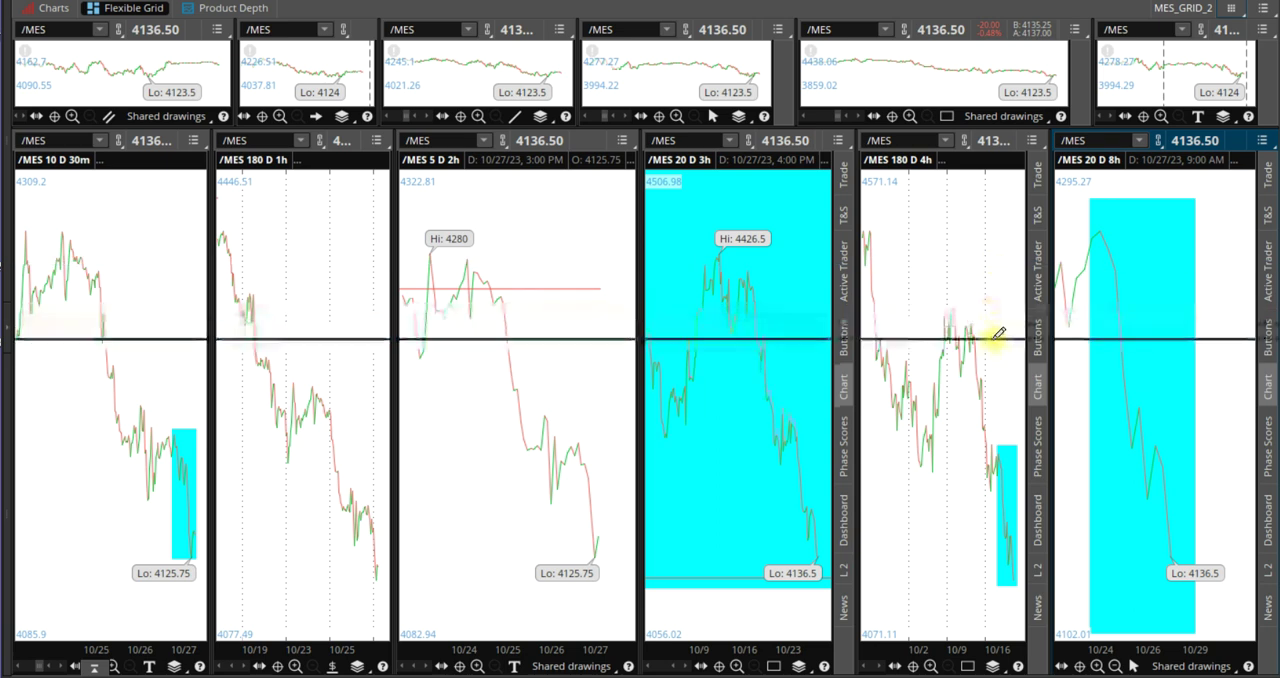
Step: Move the row splitter down, then slightly back up, so both chart rows are equal
left_click_drag(998, 318, 988, 338)
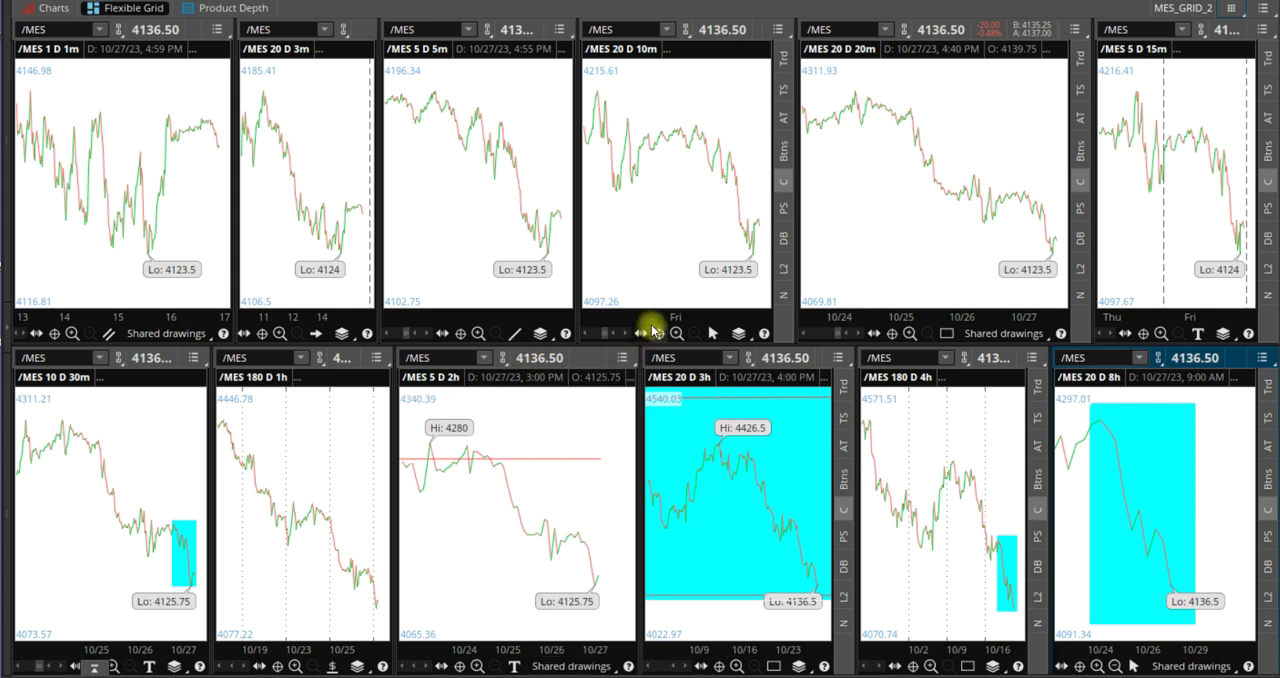
left_click_drag(689, 340, 689, 293)
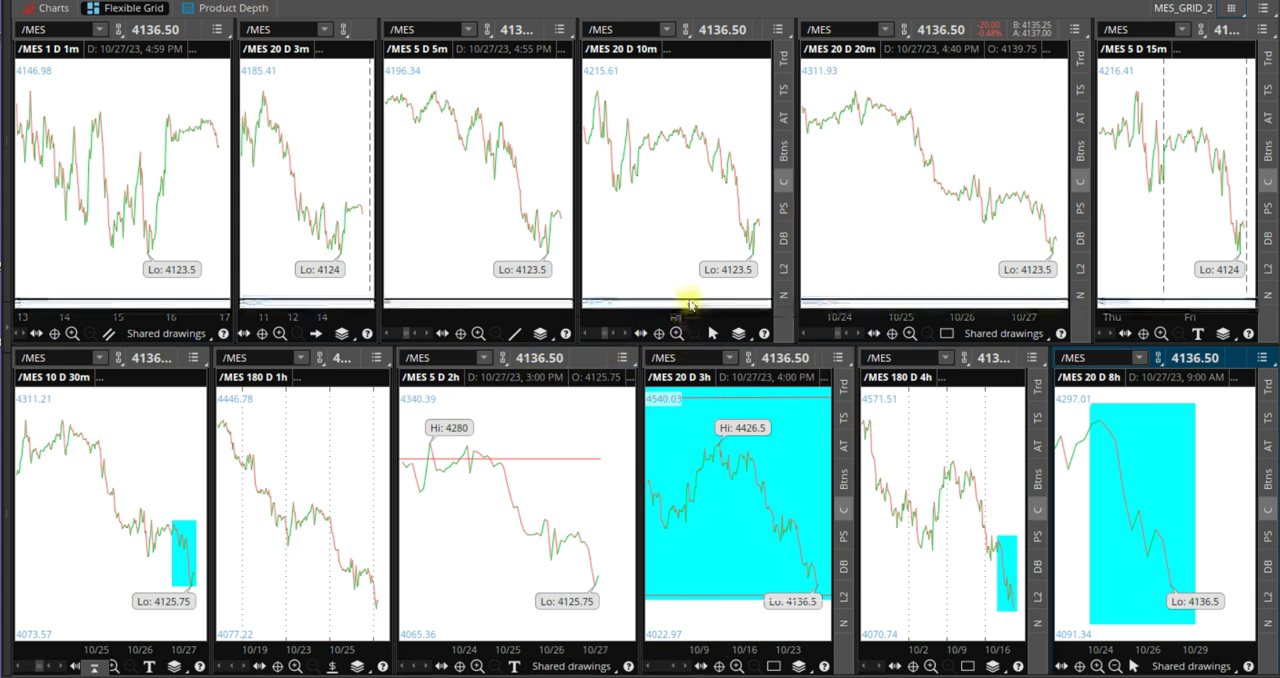